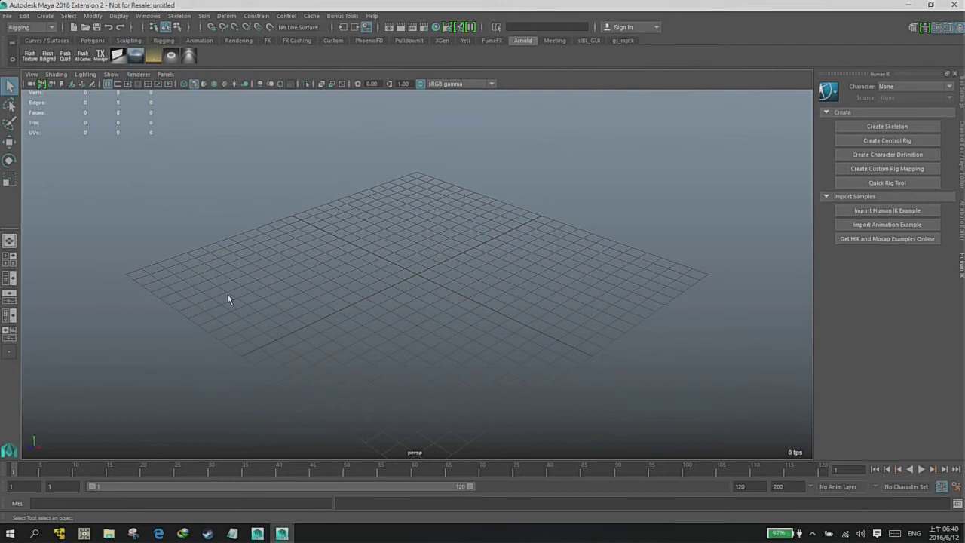
Open Maya's file location from its taskbar shortcut and browse to presets\hik\examples.
right_click(283, 534)
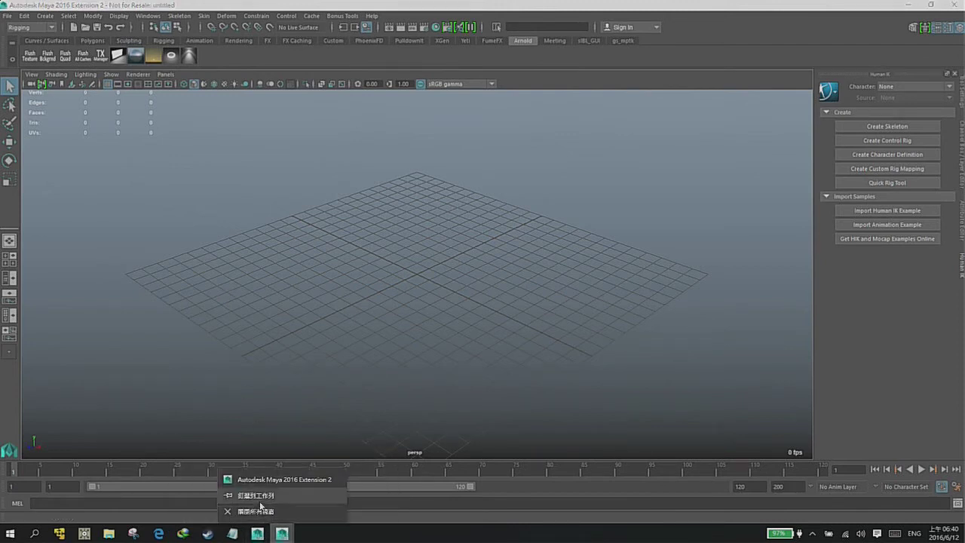
right_click(269, 482)
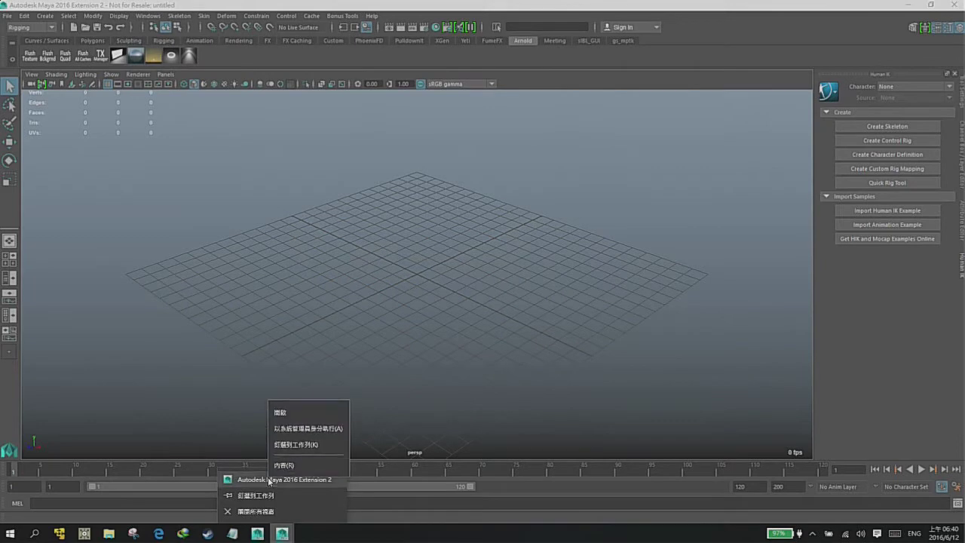
left_click(295, 465)
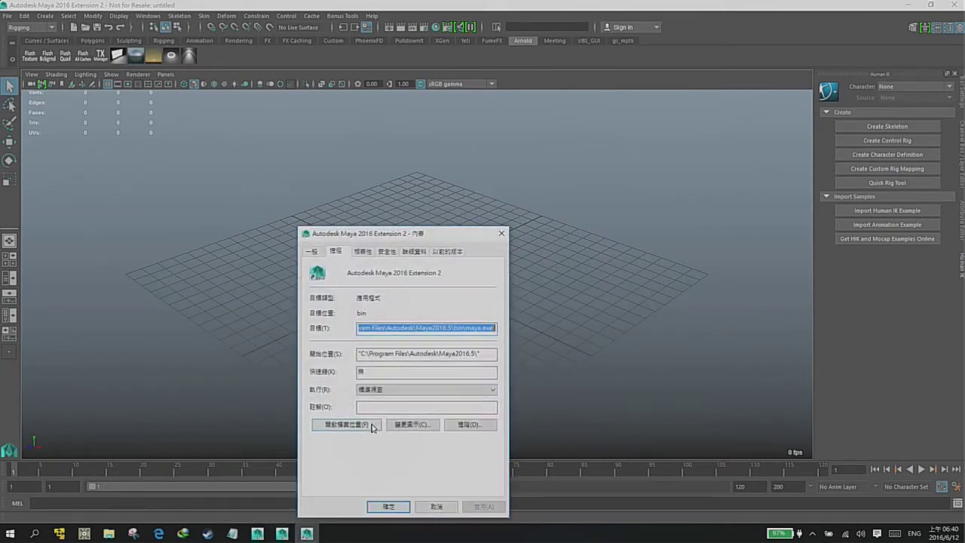
left_click(351, 422)
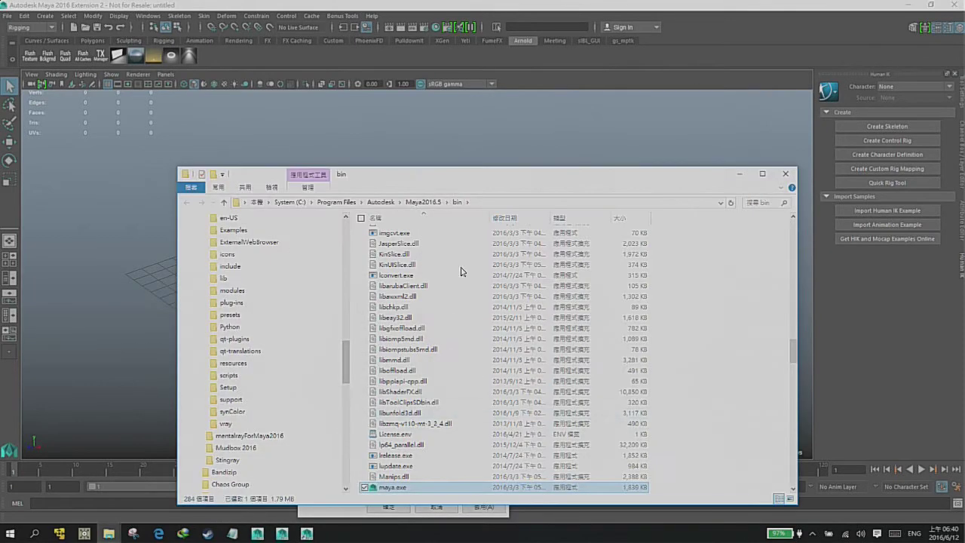
left_click(428, 202)
left_click(407, 278)
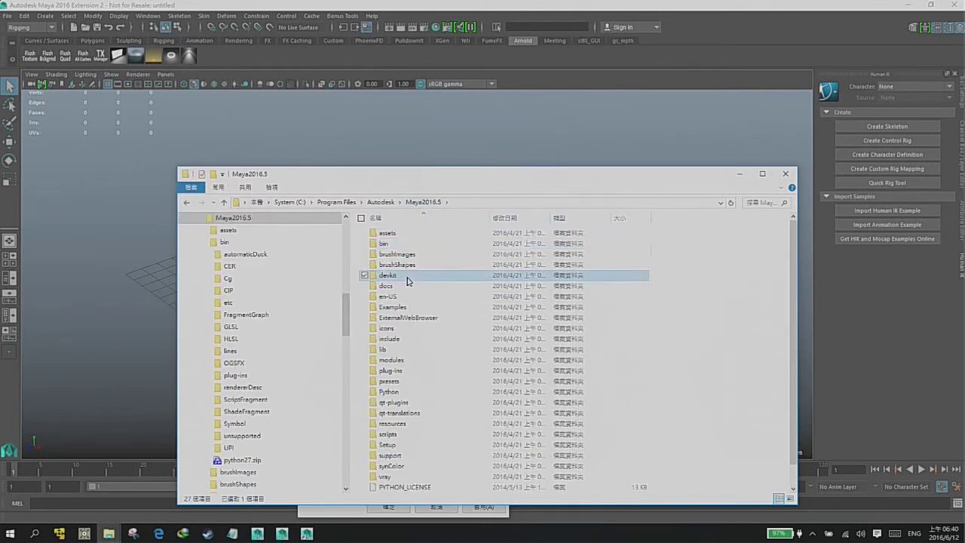
double_click(398, 382)
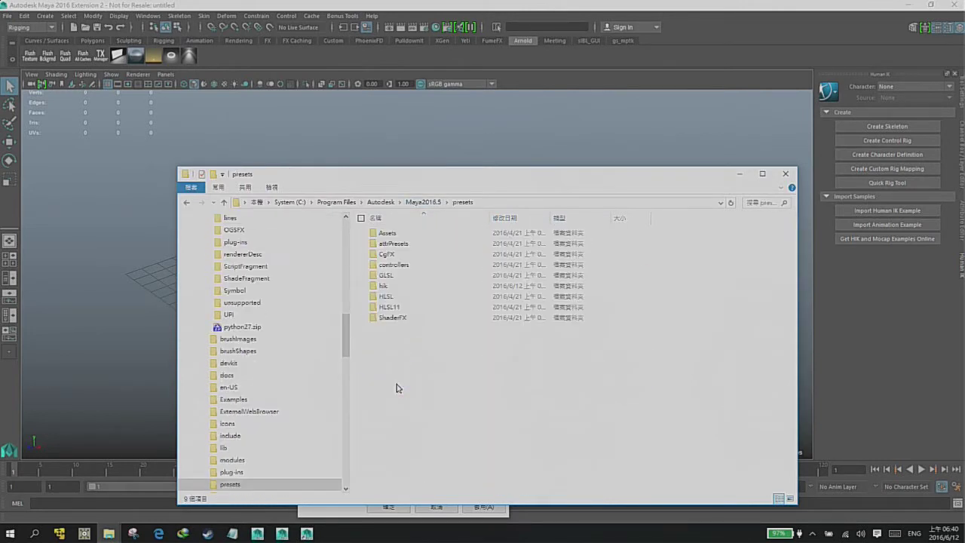
double_click(385, 285)
left_click(396, 235)
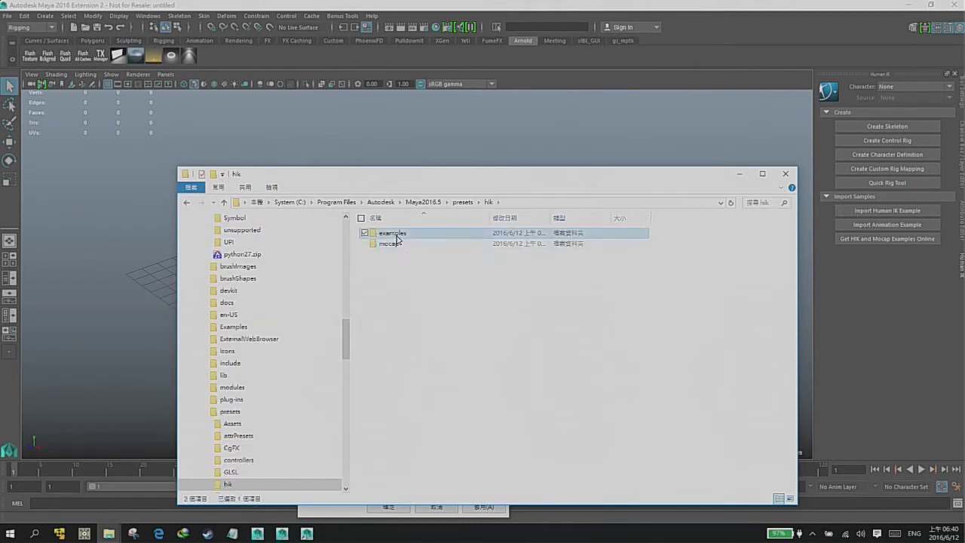
double_click(397, 235)
Open README_hik.txt and copy the sample web address.
double_click(392, 306)
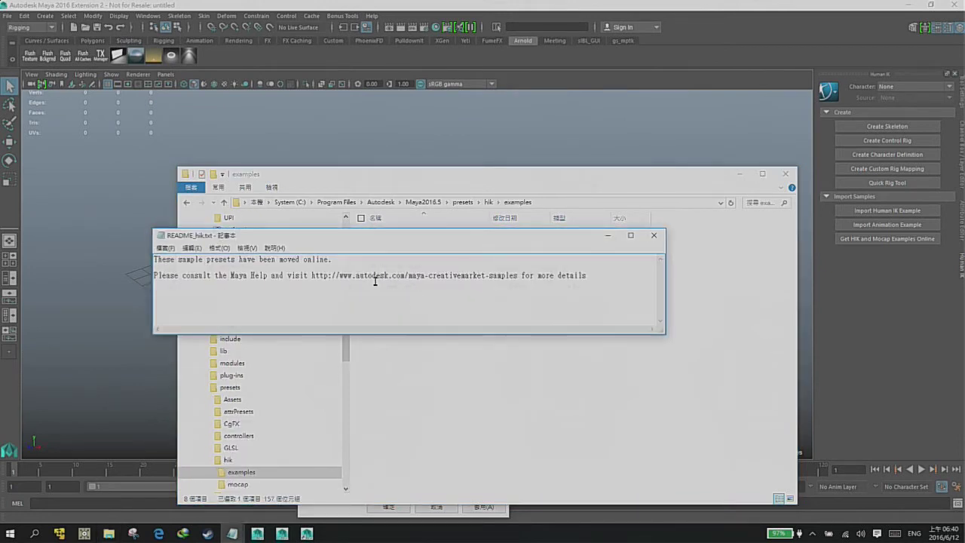
left_click_drag(313, 274, 520, 275)
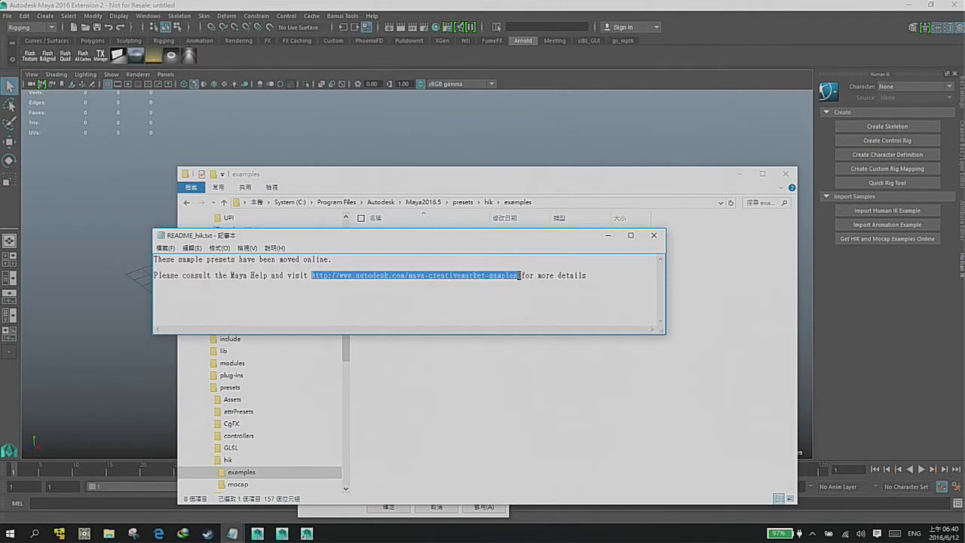
right_click(499, 278)
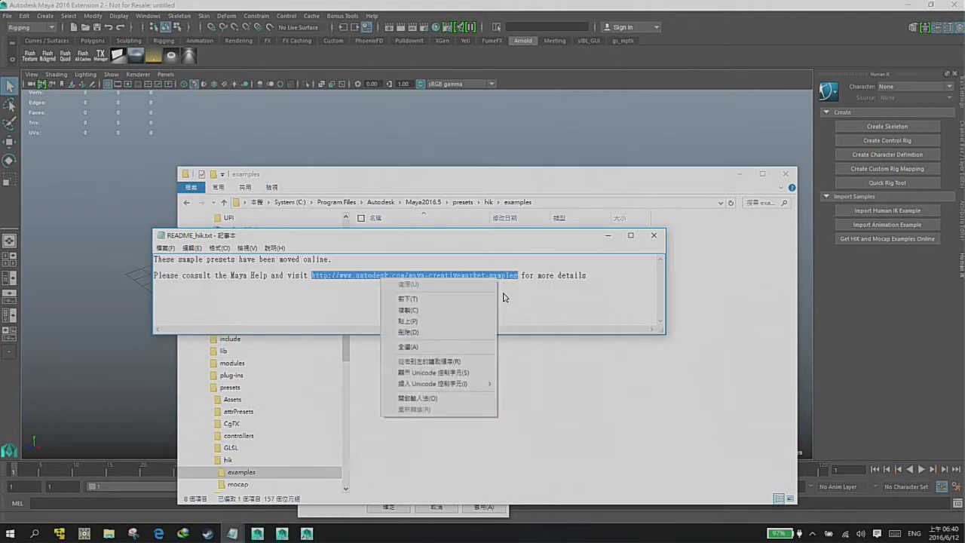
left_click(438, 306)
Close the Explorer windows and open Maya's Content Browser, moving it aside.
left_click(428, 136)
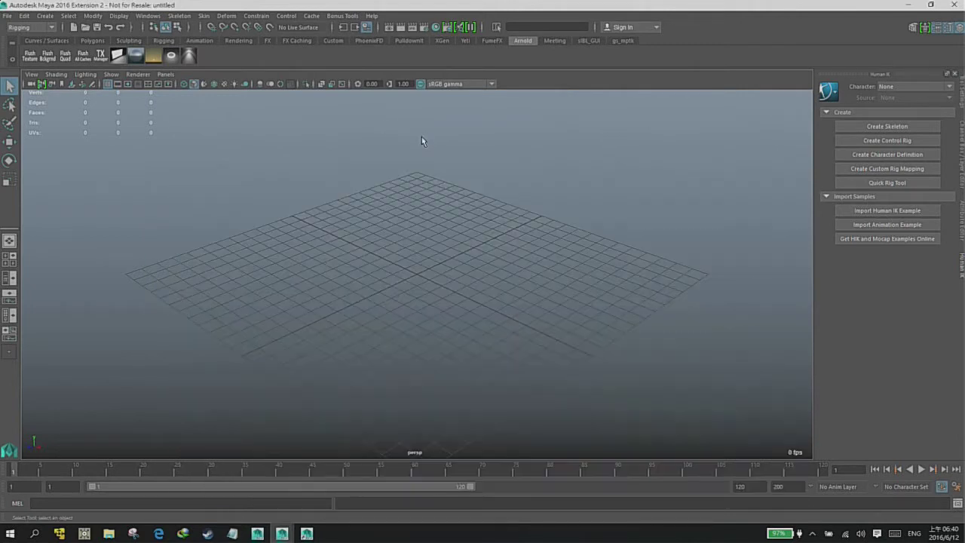
left_click(149, 15)
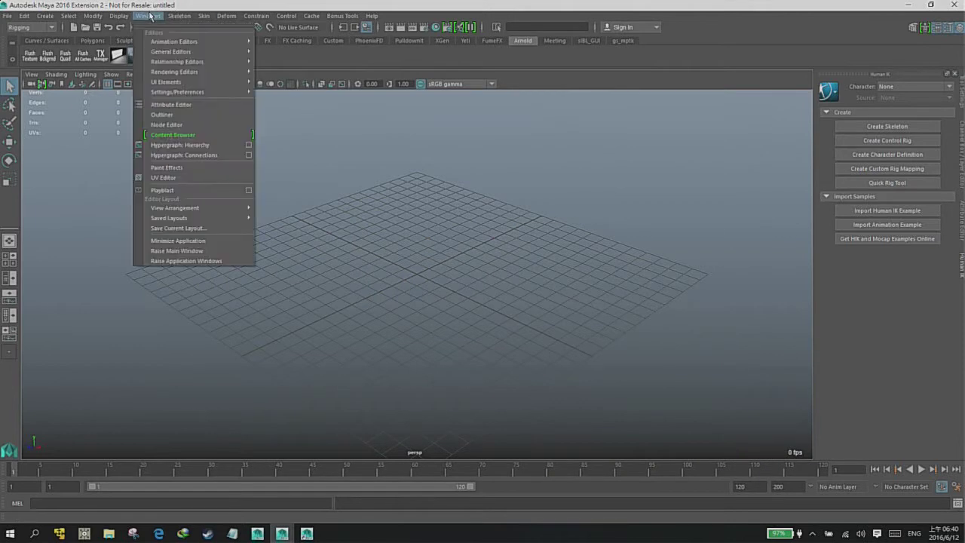
left_click(204, 144)
left_click_drag(309, 169, 455, 152)
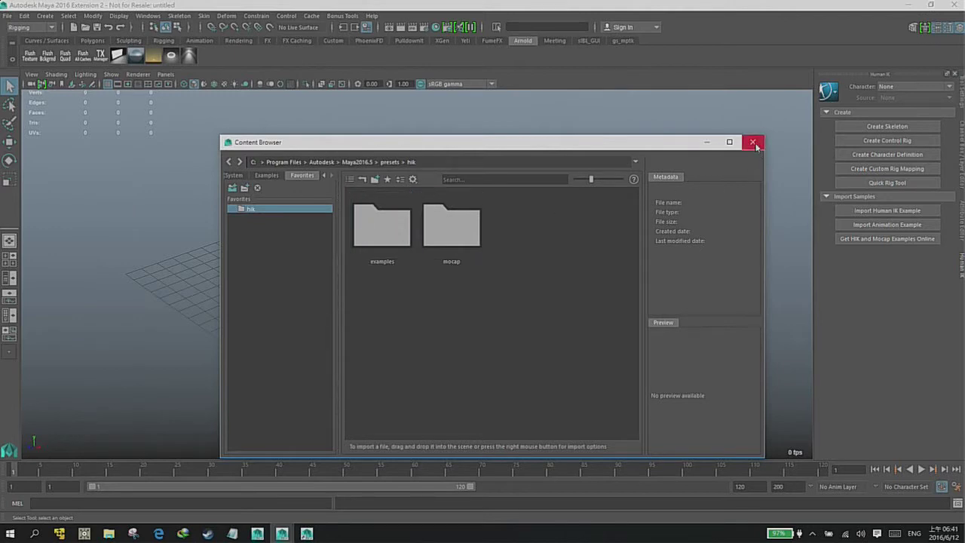
Import HumanBody.ma from Examples > Modeling > Sculpting Base Meshes > Bipeds.
left_click(267, 174)
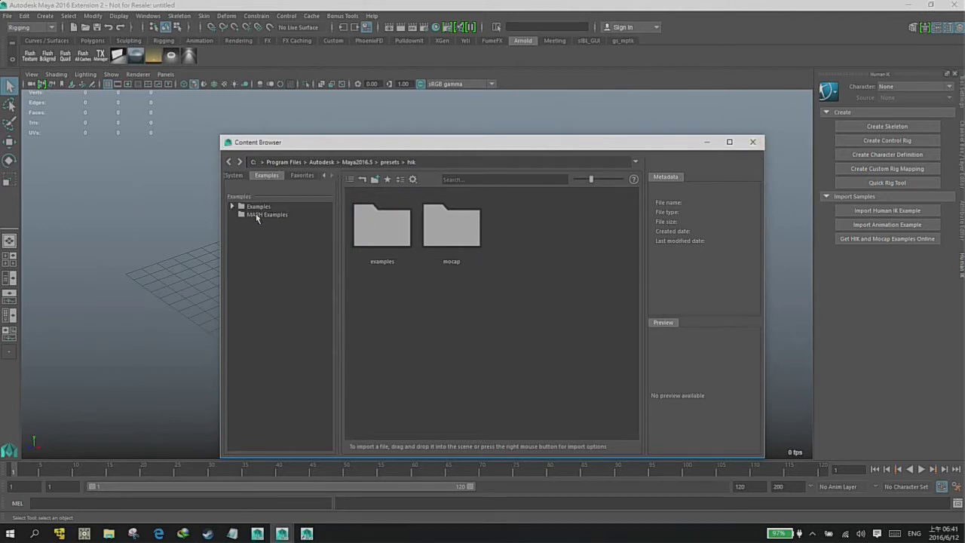
left_click(233, 206)
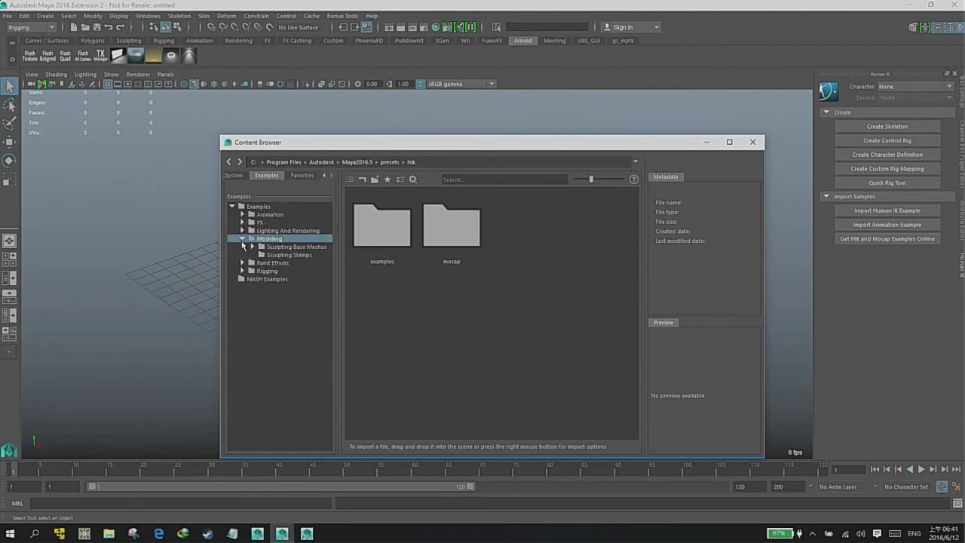
double_click(282, 248)
left_click(286, 262)
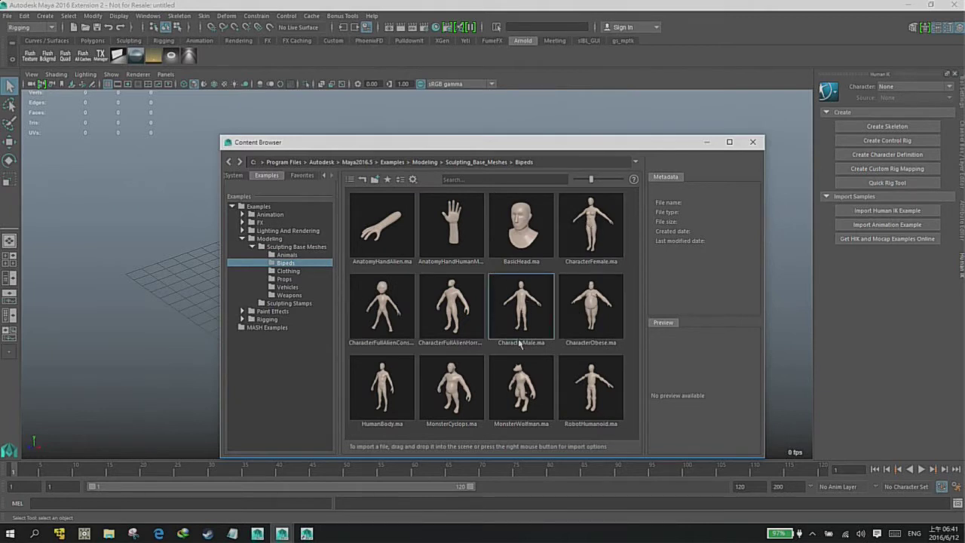
right_click(372, 385)
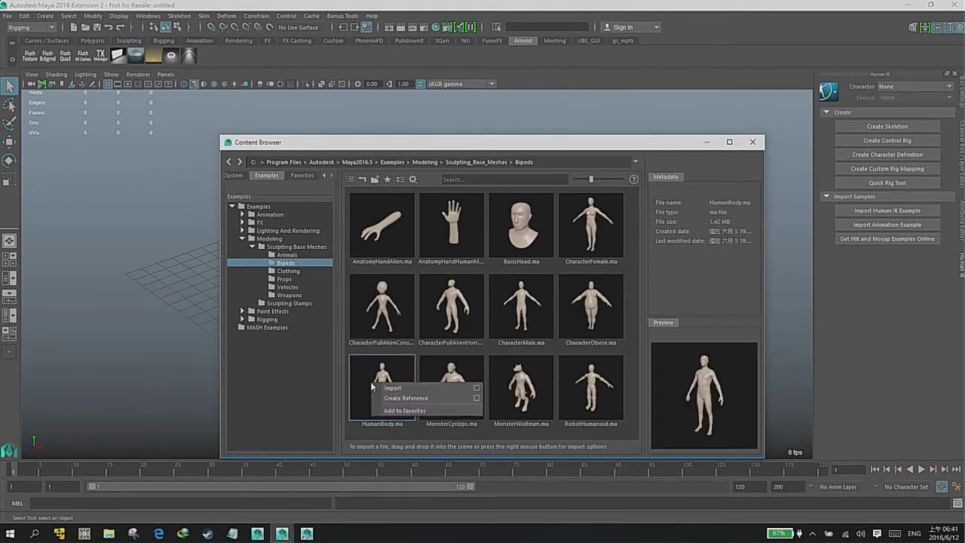
left_click(394, 387)
Close the Content Browser and frame the full HumanBody figure in a three-quarter view.
left_click(706, 142)
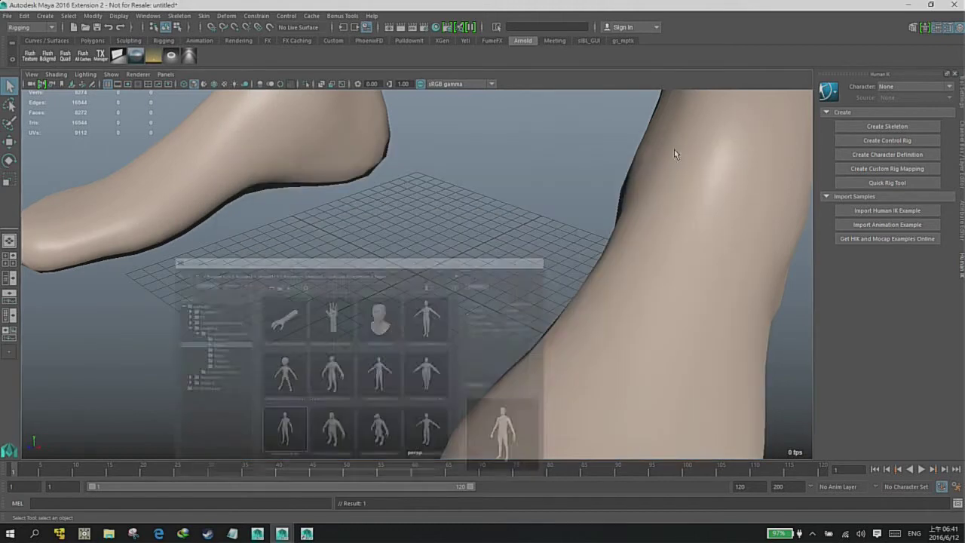
right_click_drag(608, 325, 291, 279, "alt")
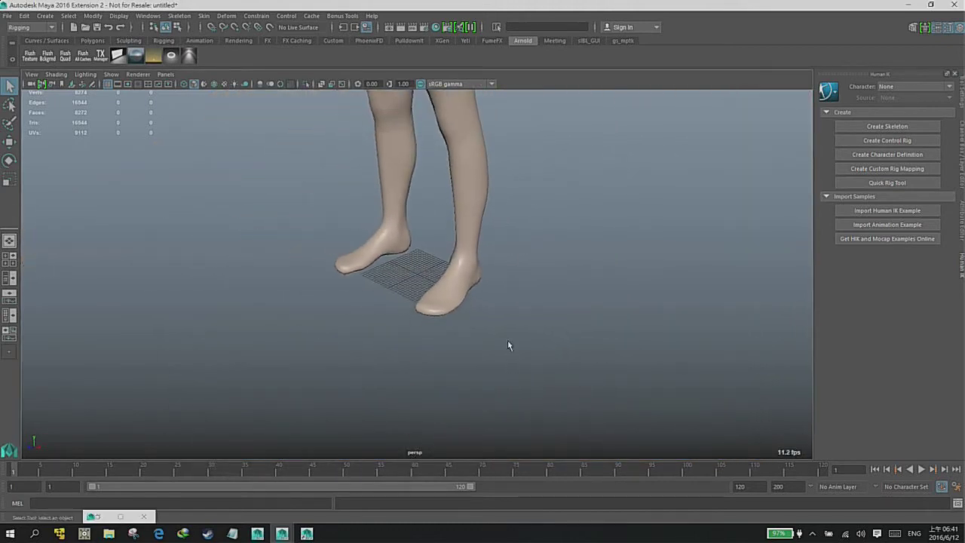
mouse_move(508, 345)
left_mouse_down("alt")
mouse_move(392, 334)
mouse_move(518, 194)
left_mouse_up("alt")
right_click_drag(517, 195, 468, 289, "alt")
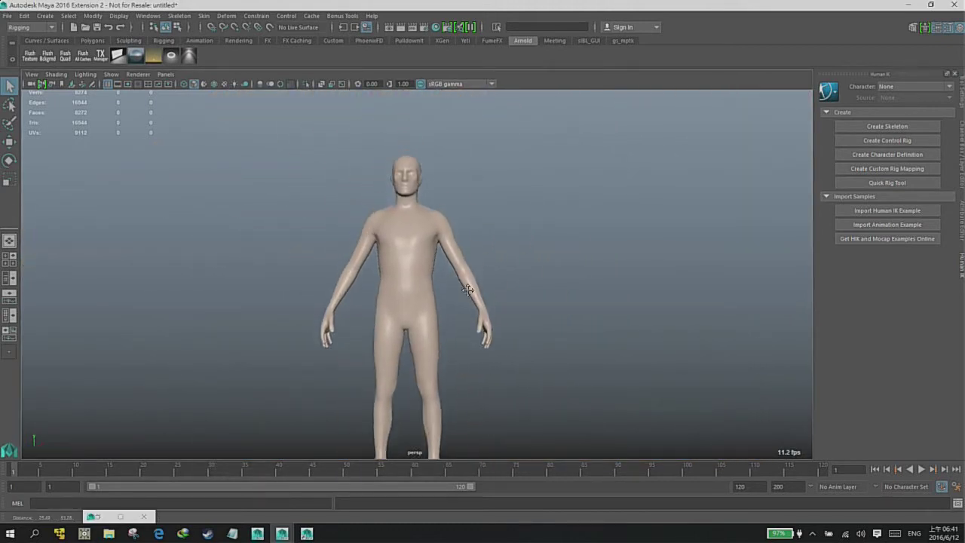
mouse_move(467, 289)
left_mouse_down("alt")
mouse_move(319, 271)
mouse_move(485, 276)
mouse_move(452, 249)
left_mouse_up("alt")
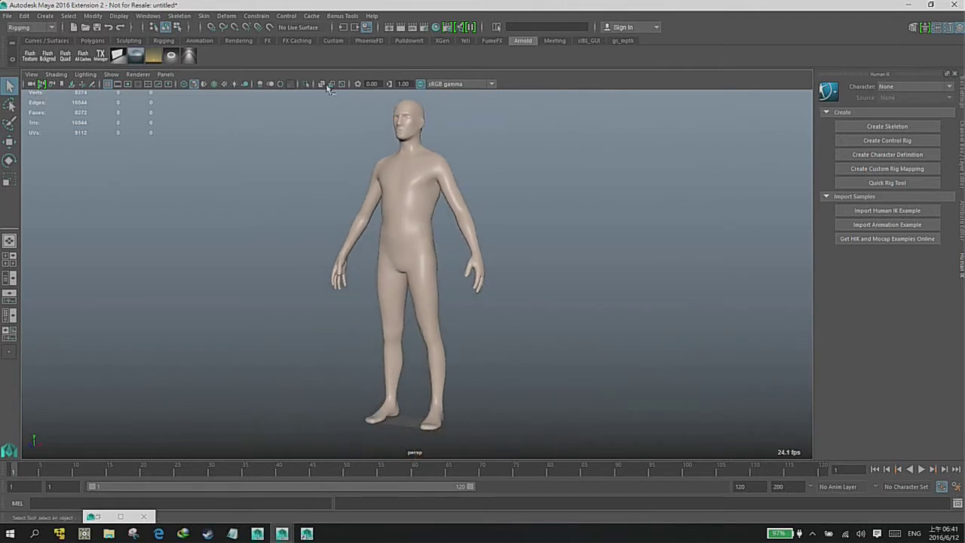
left_click(204, 15)
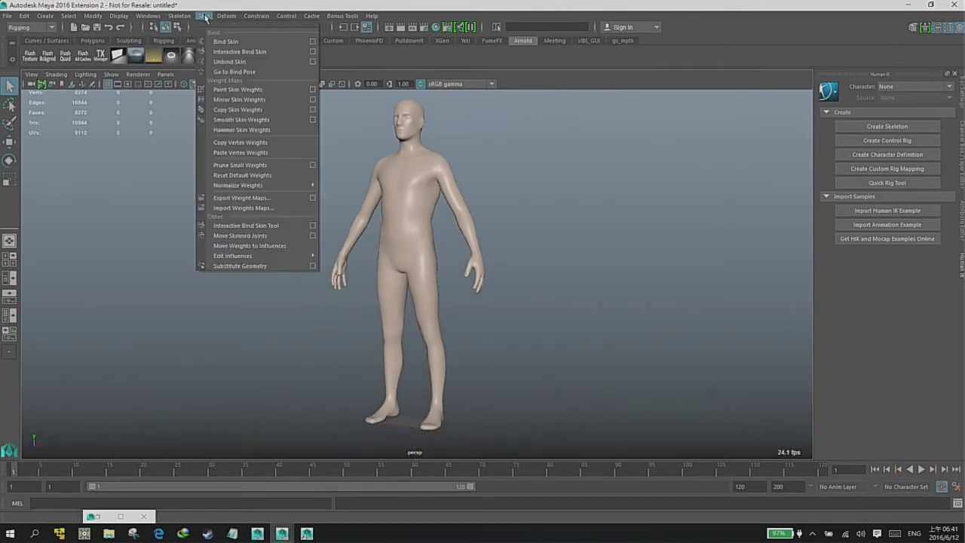
mouse_move(179, 15)
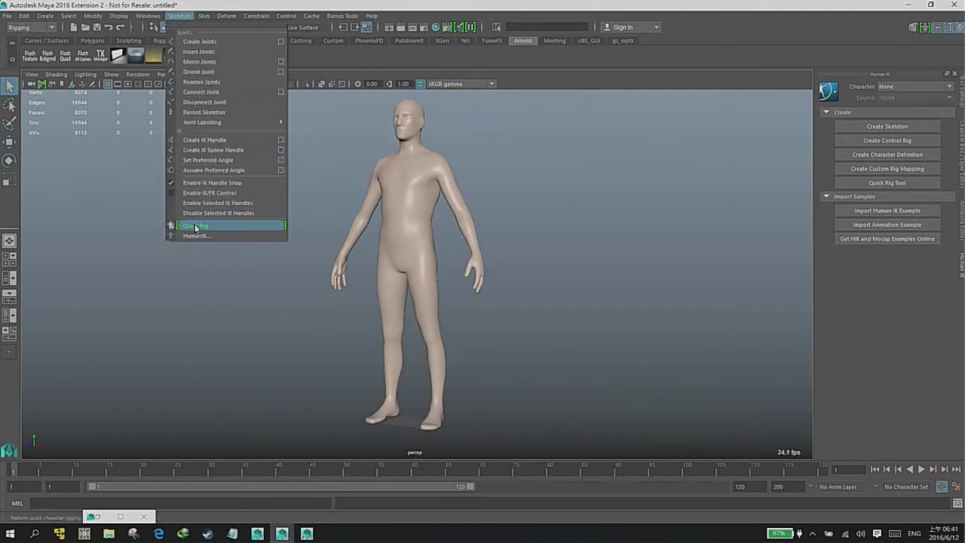
Auto-rig the selected HumanBody mesh with Quick Rig to create Character1.
left_click(224, 226)
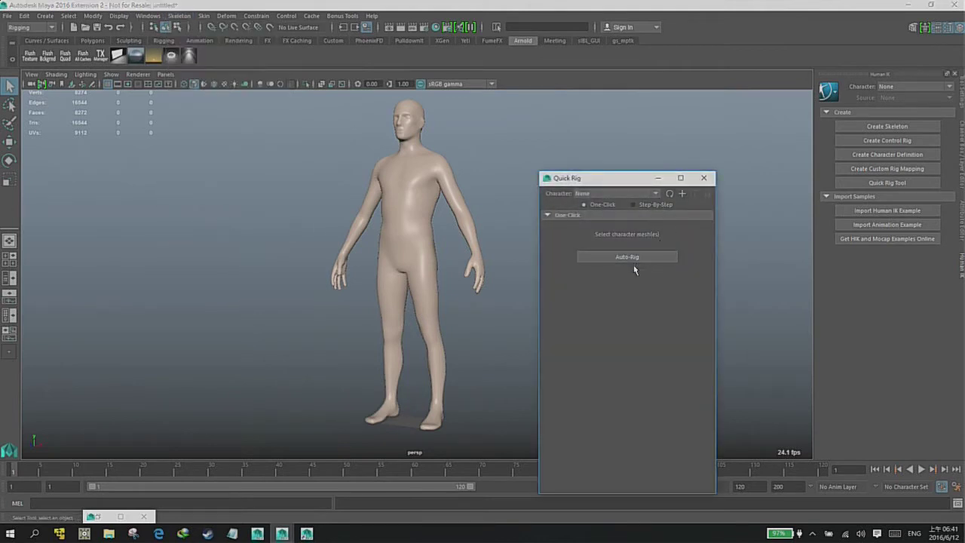
left_click(632, 259)
left_click(485, 271)
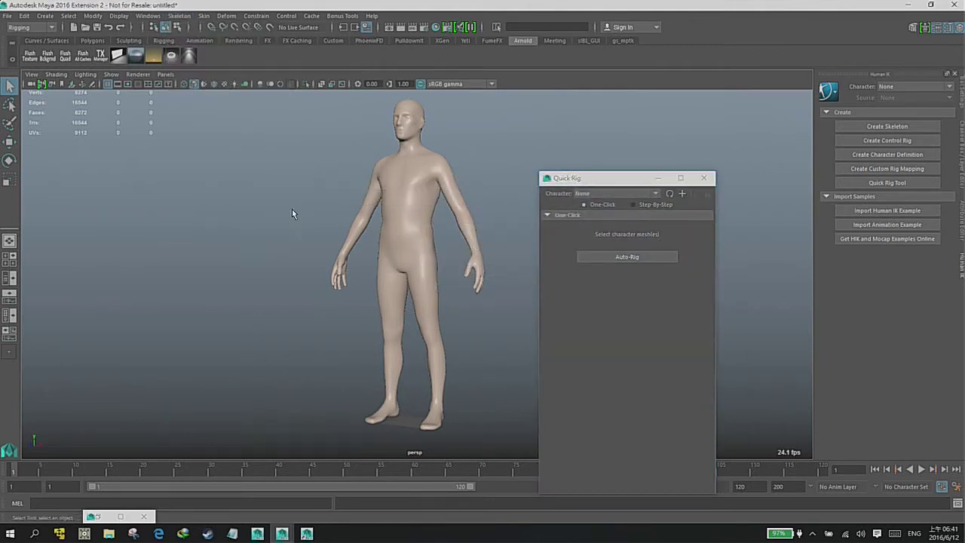
left_click(407, 233)
left_click(626, 257)
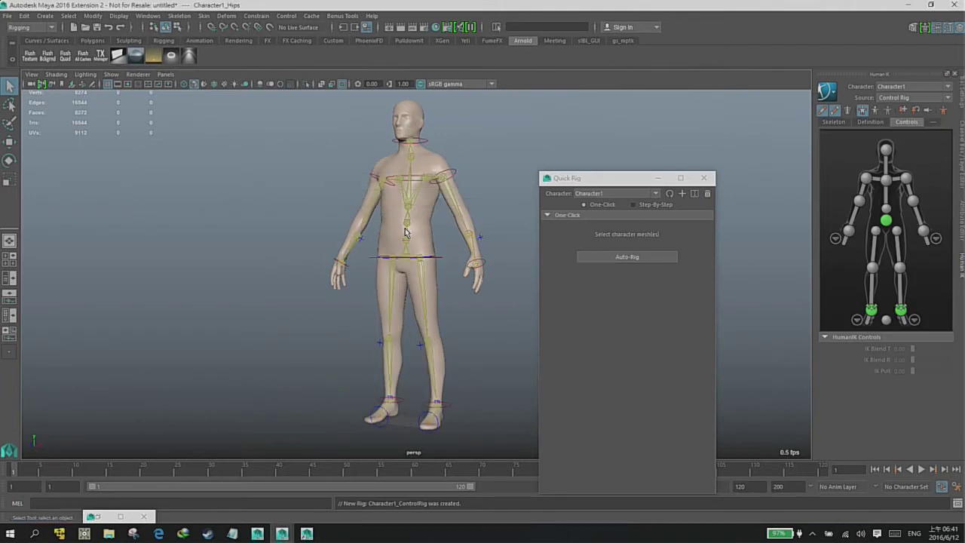
left_click(698, 181)
Select the left wrist effector with the Move tool and reopen the Content Browser.
mouse_move(523, 254)
left_mouse_down("alt")
mouse_move(577, 250)
mouse_move(466, 254)
mouse_move(540, 245)
mouse_move(489, 266)
left_mouse_up("alt")
left_click(500, 263)
key("w")
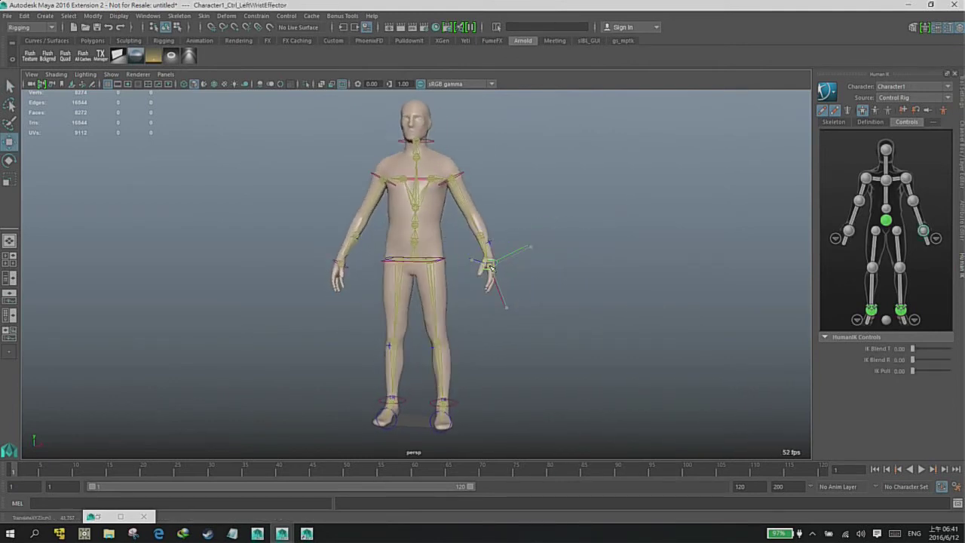
left_click_drag(627, 263, 801, 182, "alt")
left_click_drag(566, 187, 527, 188, "alt")
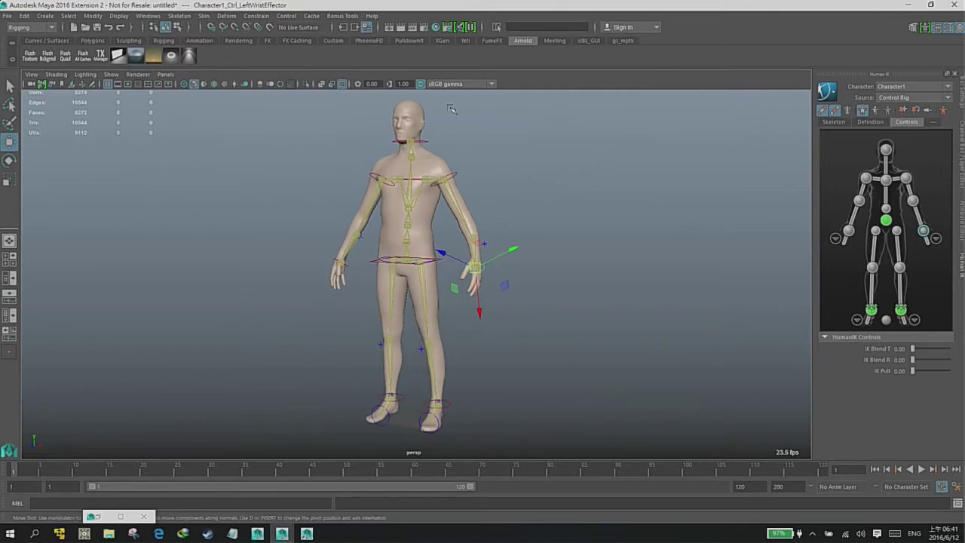
left_click(147, 15)
left_click(179, 136)
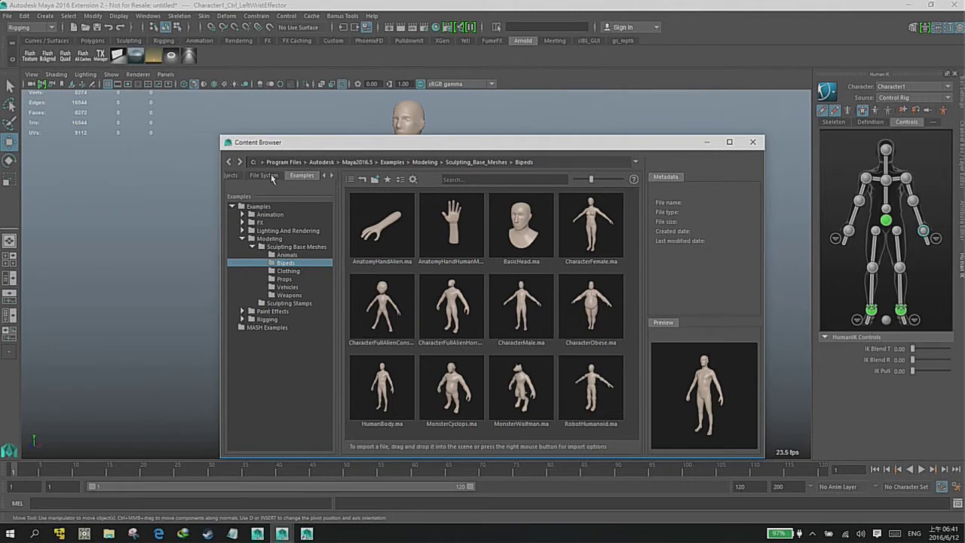
Import cartwheel.ma from the hik mocap examples into the scene.
left_click(301, 175)
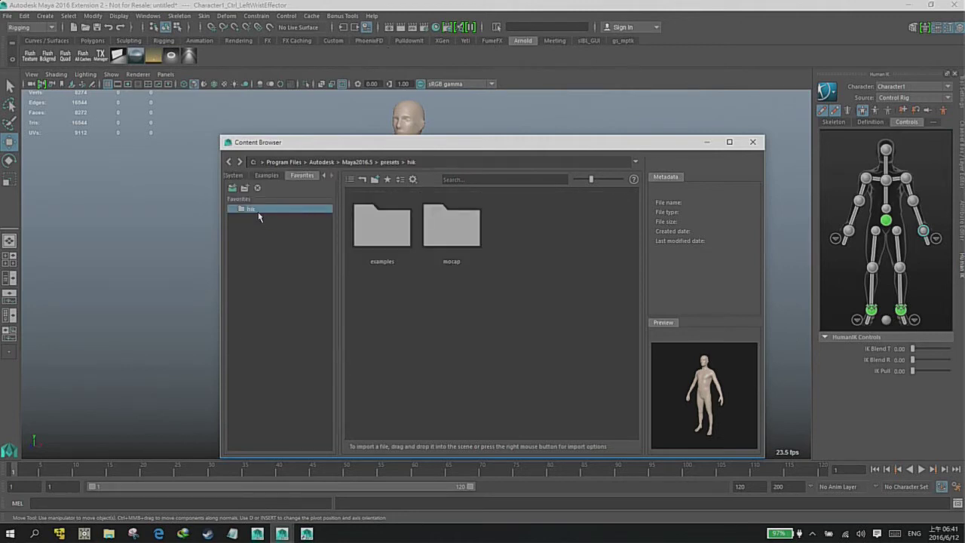
double_click(379, 247)
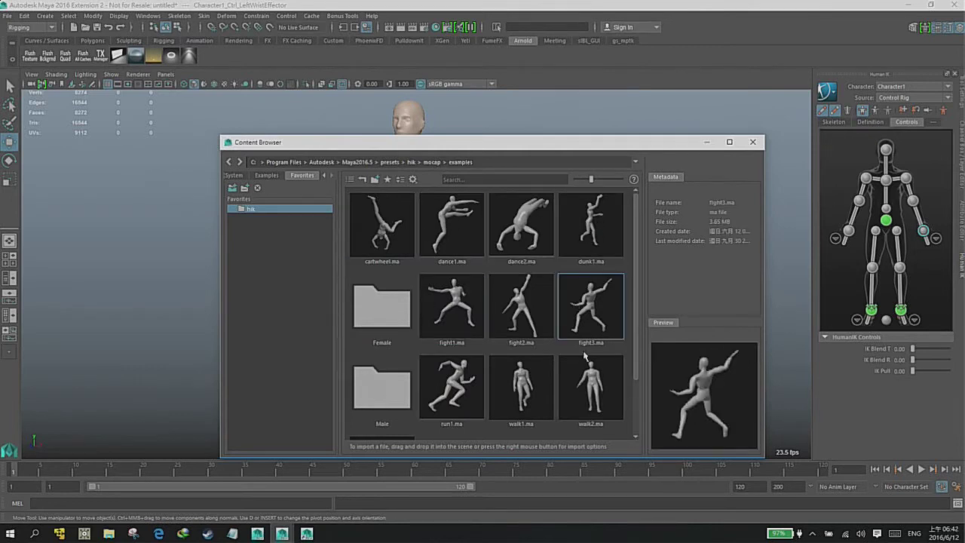
right_click(375, 217)
left_click(400, 222)
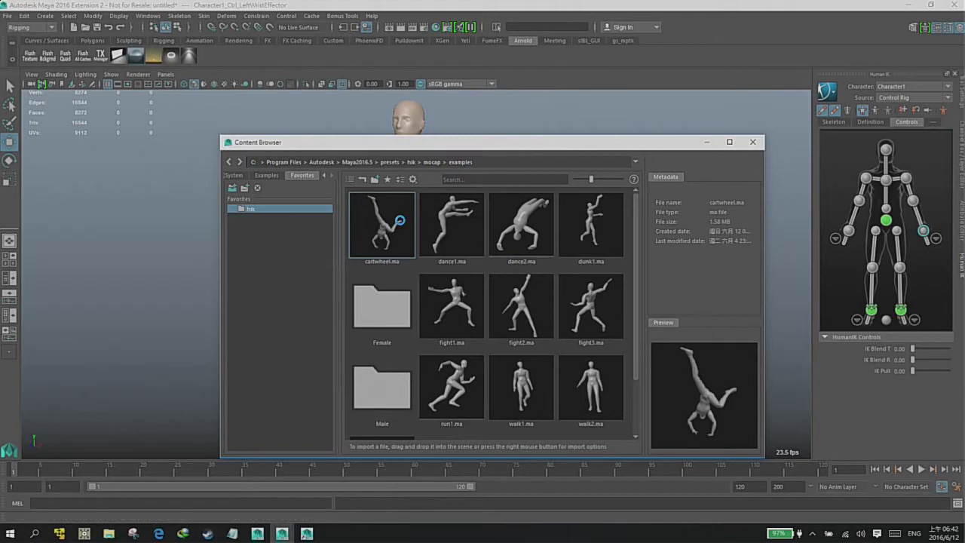
Minimize the browser, scrub the cartwheel animation, and return to frame 1.
left_click(706, 143)
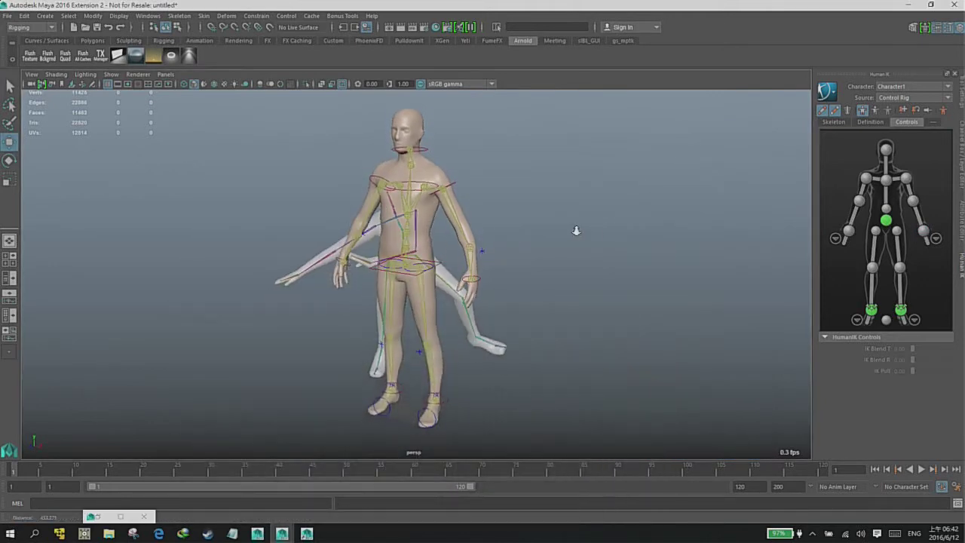
left_click_drag(32, 470, 669, 465)
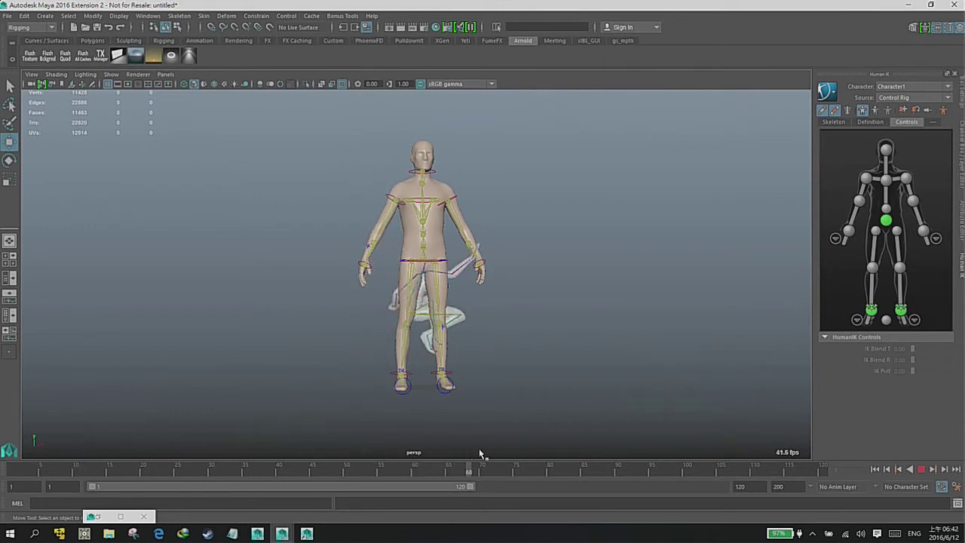
left_click(13, 469)
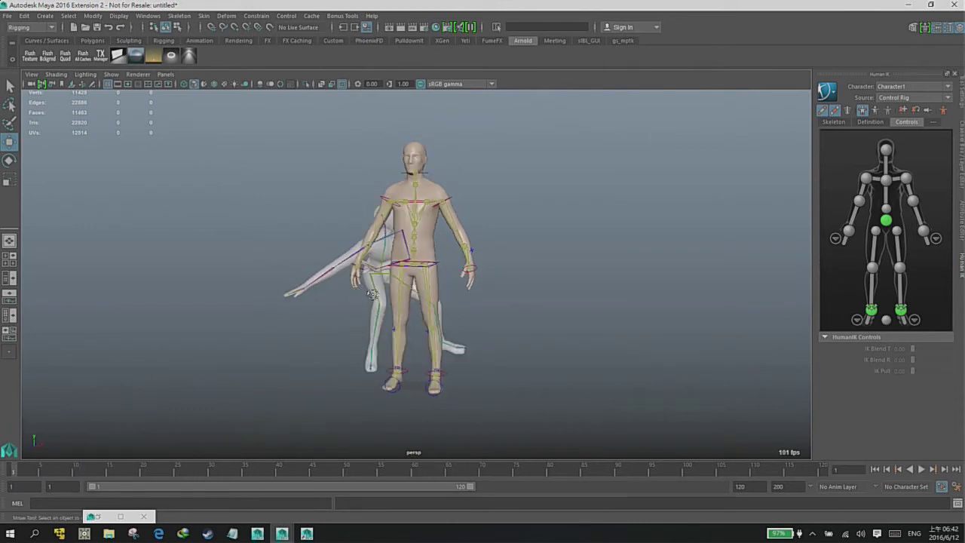
Set Character1's HumanIK Source to cartwheel_MocapExample and scrub to check the motion.
left_click(905, 99)
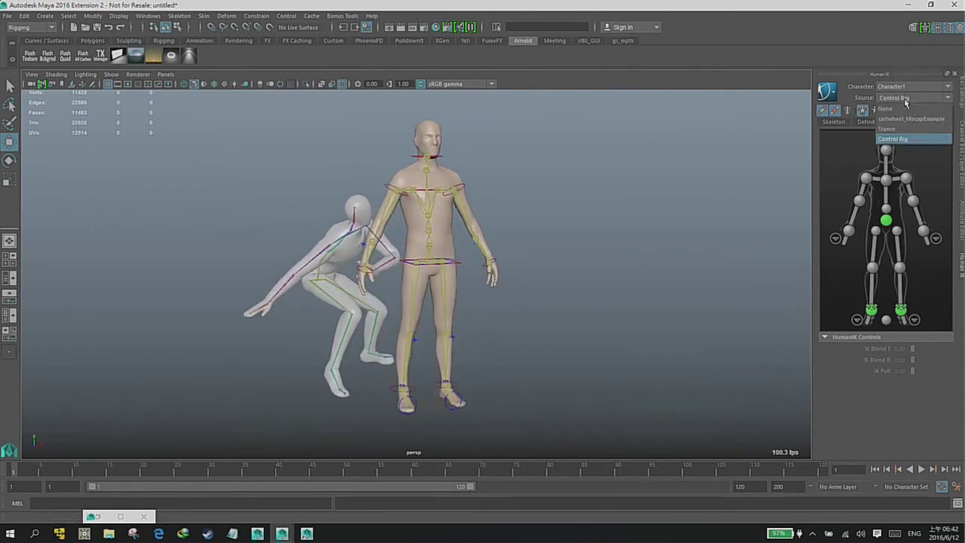
left_click(896, 119)
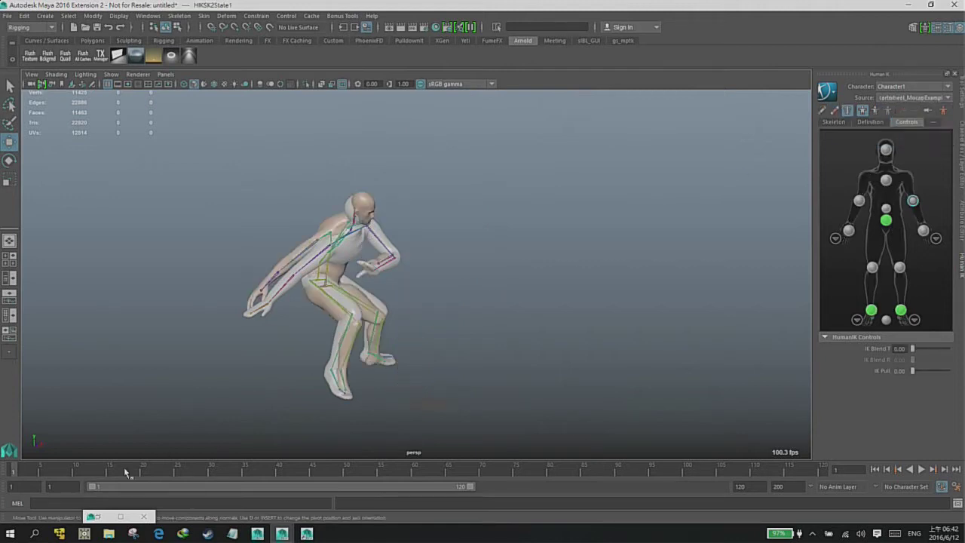
left_click_drag(33, 473, 359, 461)
left_click_drag(263, 451, 3, 444)
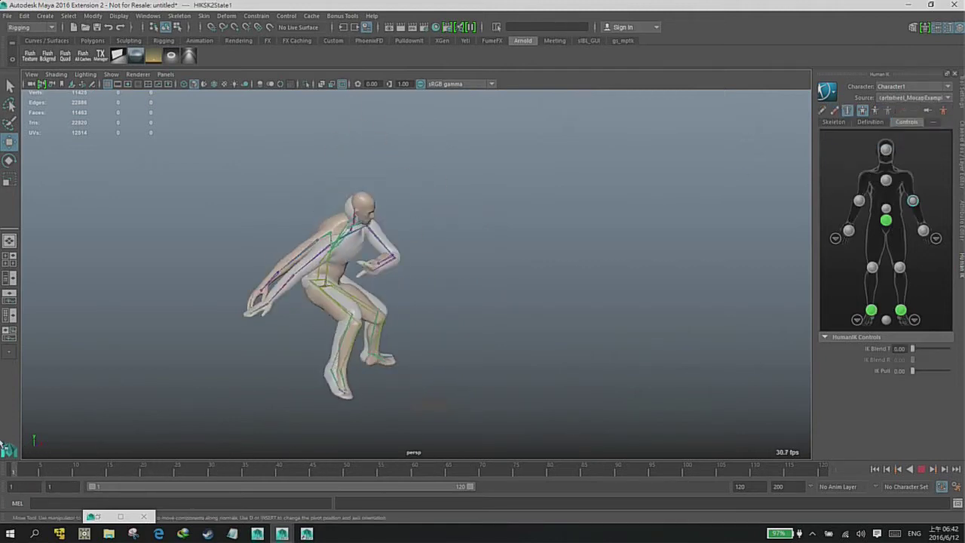
Import run1.ma from the Content Browser, dismissing the reading-errors warning.
left_click(101, 519)
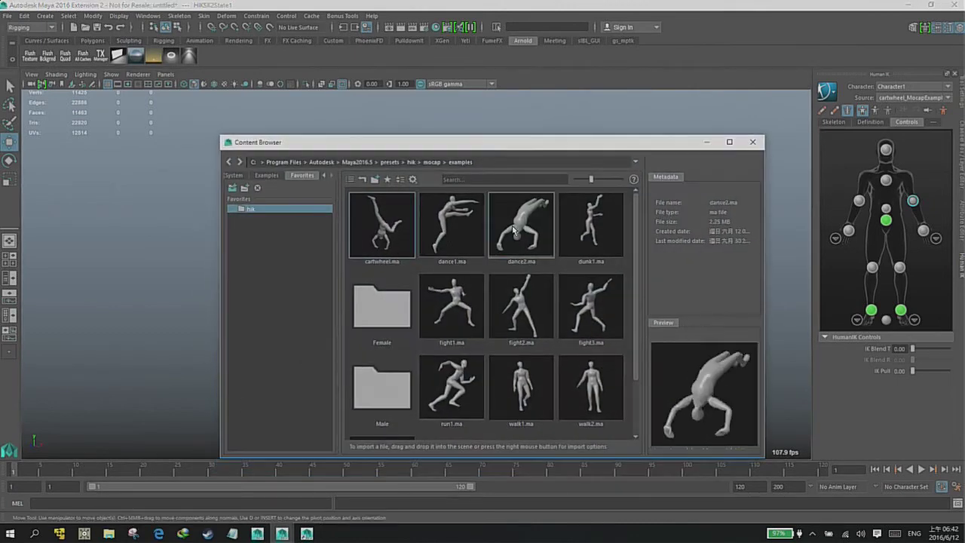
left_click_drag(451, 370, 461, 373)
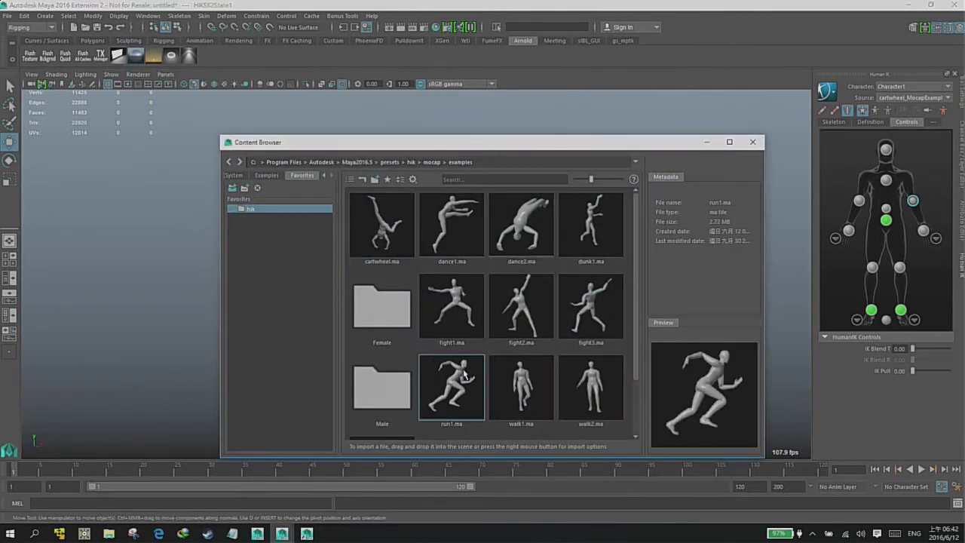
right_click(461, 373)
left_click(483, 376)
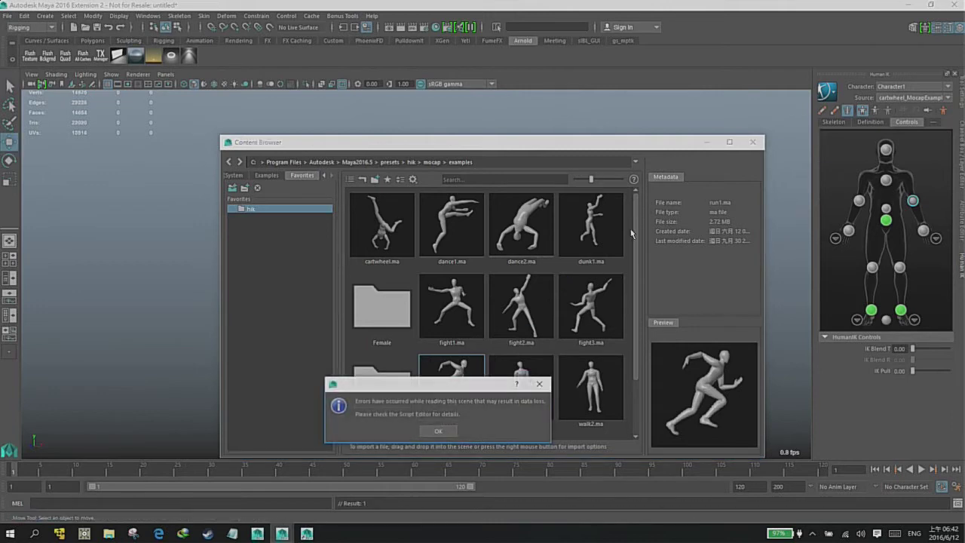
left_click(435, 432)
Retarget Character1 to run1_MocapExample and scrub to preview the run.
left_click(708, 141)
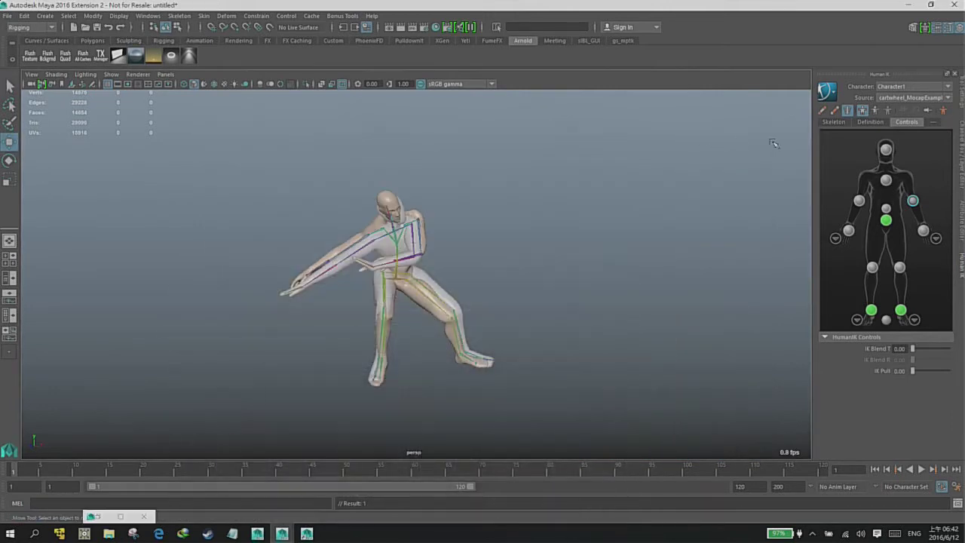
left_click(912, 99)
left_click(904, 134)
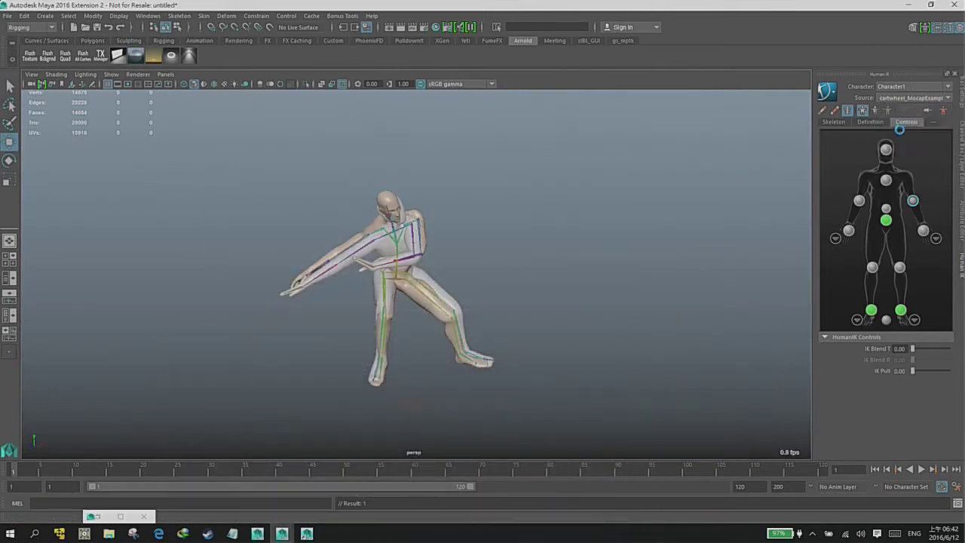
mouse_move(403, 385)
left_mouse_down("alt")
mouse_move(535, 317)
mouse_move(463, 304)
left_mouse_up("alt")
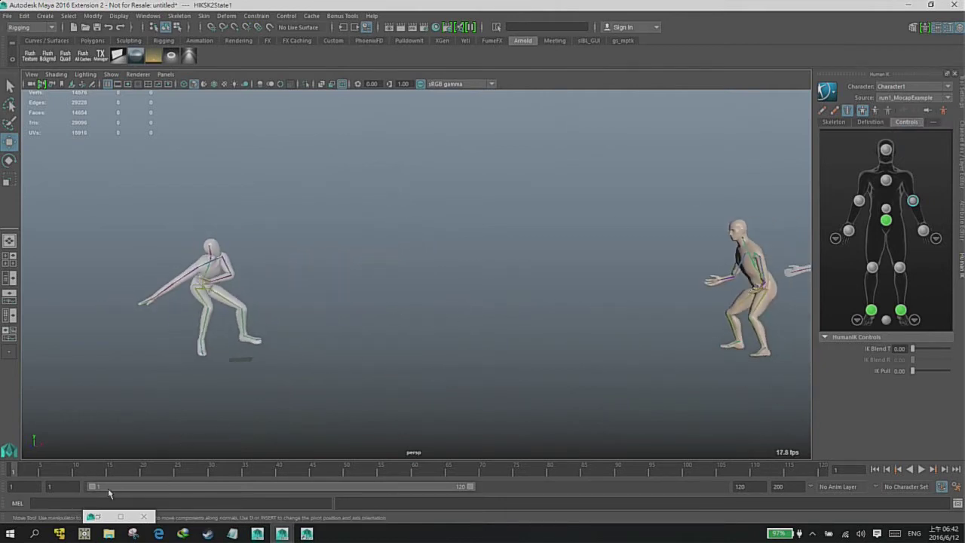
mouse_move(30, 469)
left_mouse_down()
mouse_move(347, 467)
mouse_move(199, 452)
mouse_move(413, 452)
mouse_move(340, 440)
left_mouse_up()
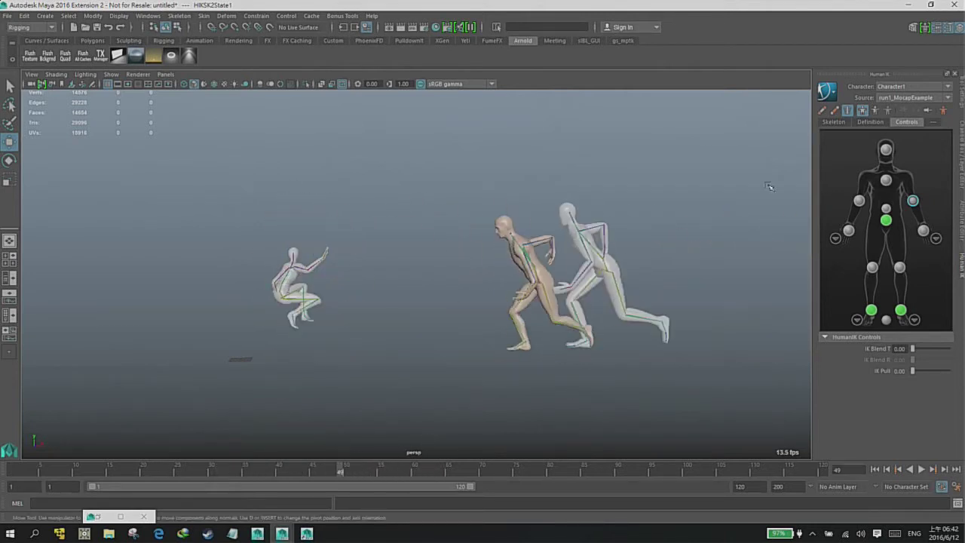
Switch the HumanIK Source back to cartwheel_MocapExample and scrub to frame 21.
left_click(901, 99)
left_click(908, 118)
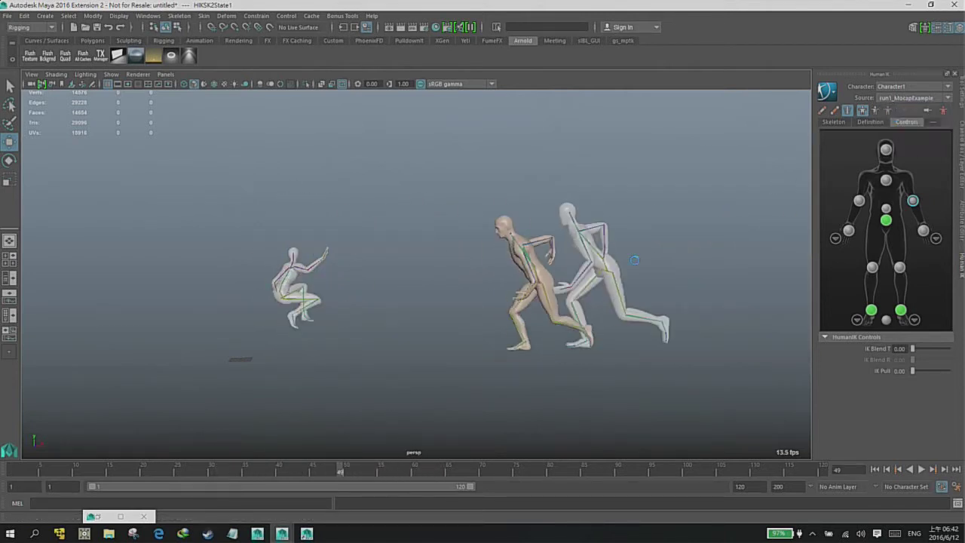
mouse_move(33, 468)
left_mouse_down()
mouse_move(244, 476)
mouse_move(150, 469)
left_mouse_up()
left_click(918, 99)
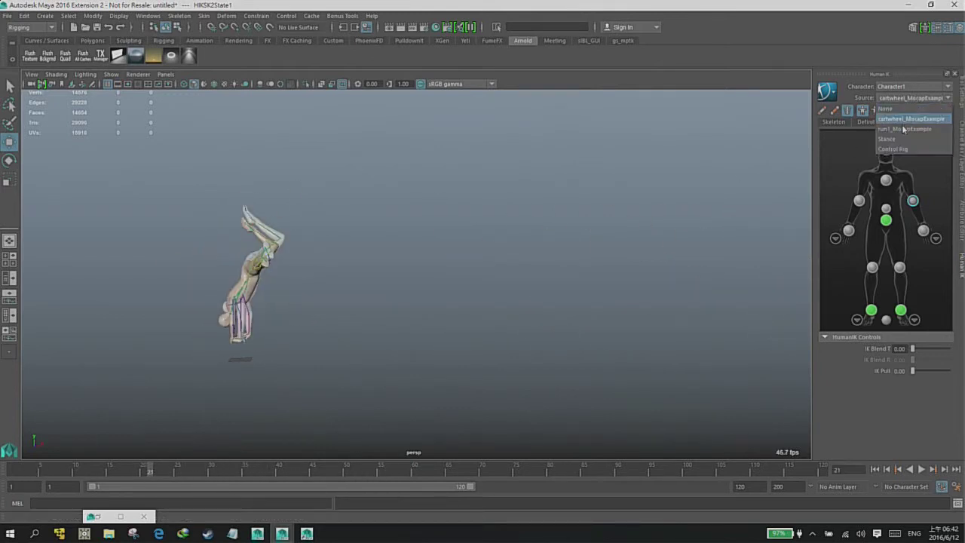
Set the HumanIK Source to Control Rig and open the Outliner.
left_click(892, 148)
left_click(180, 16)
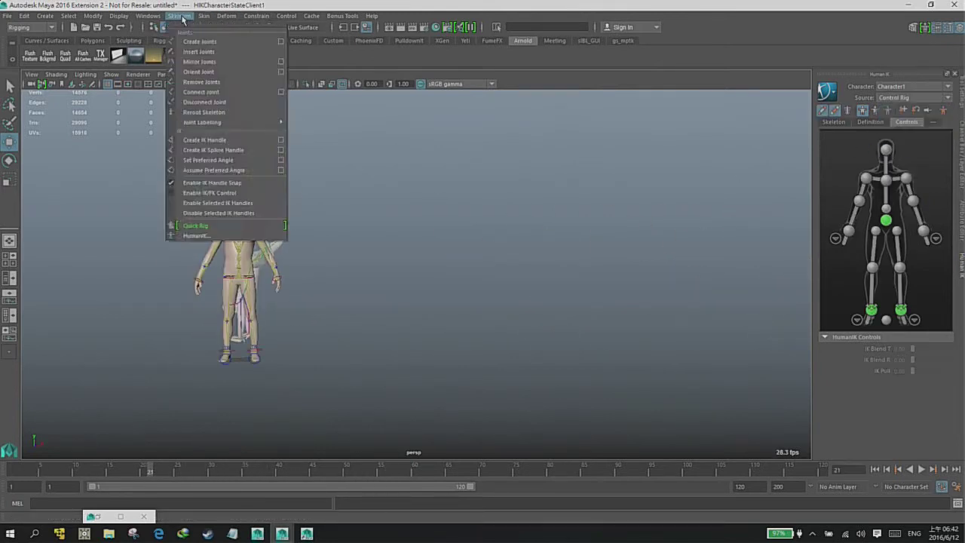
left_click(175, 123)
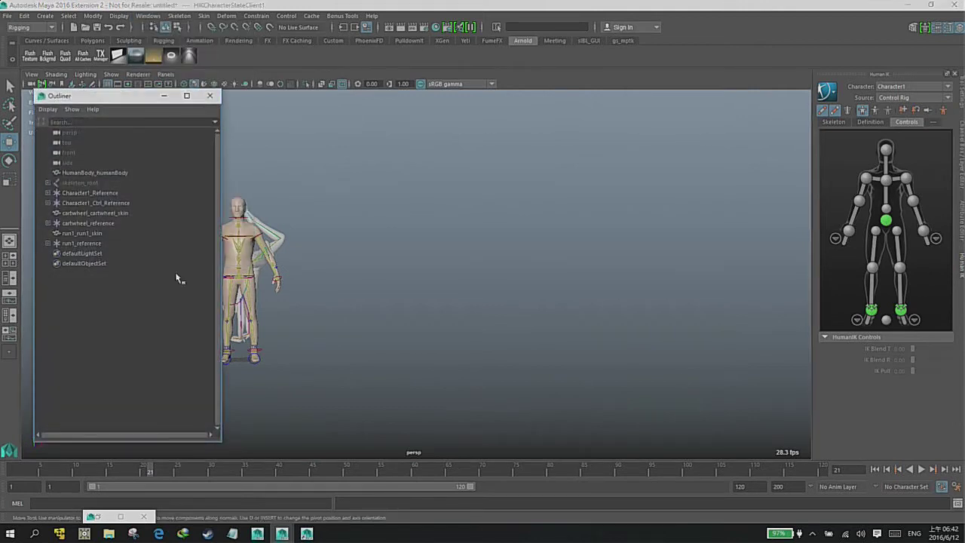
Select the cartwheel and run1 mocap entries in the Outliner and delete them.
left_click_drag(89, 175, 88, 193)
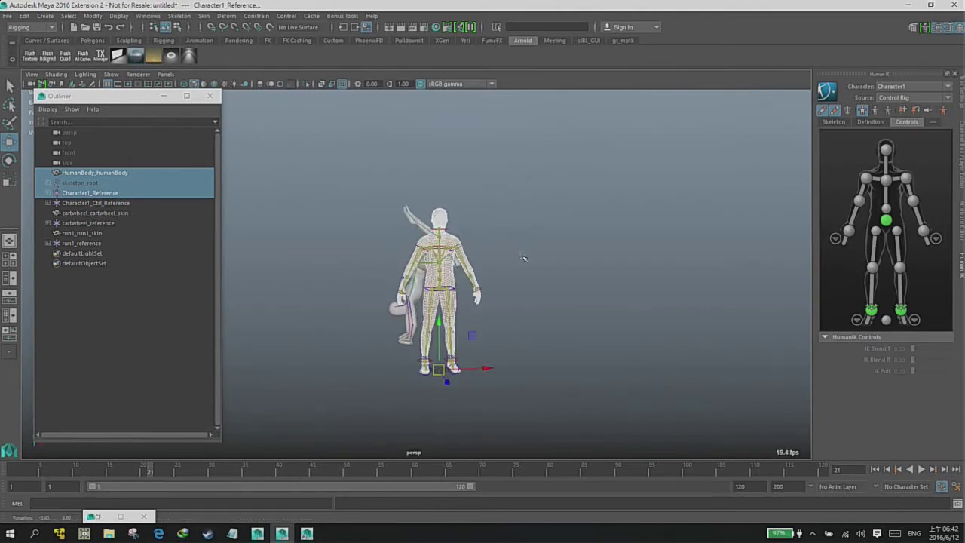
left_click(111, 204, "shift")
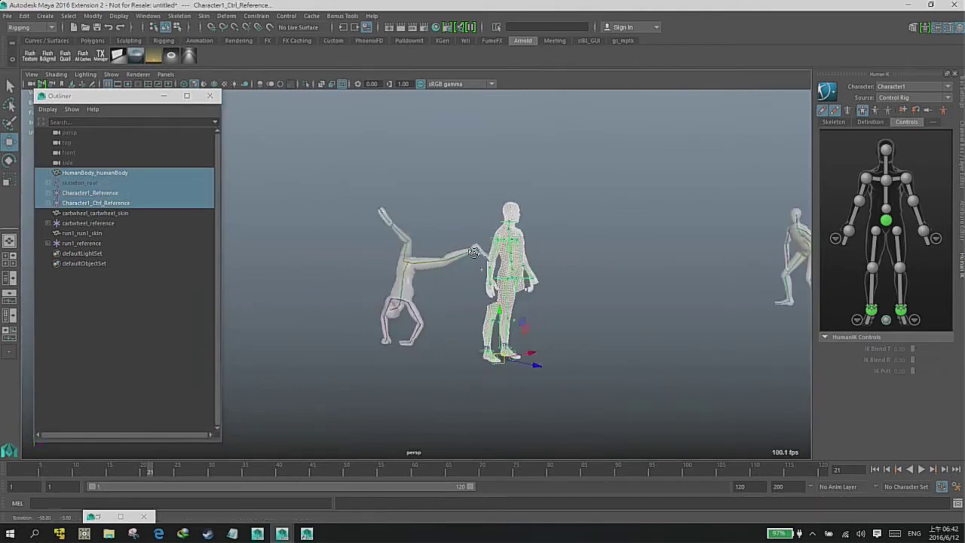
left_click(89, 214)
left_click(74, 244, "shift")
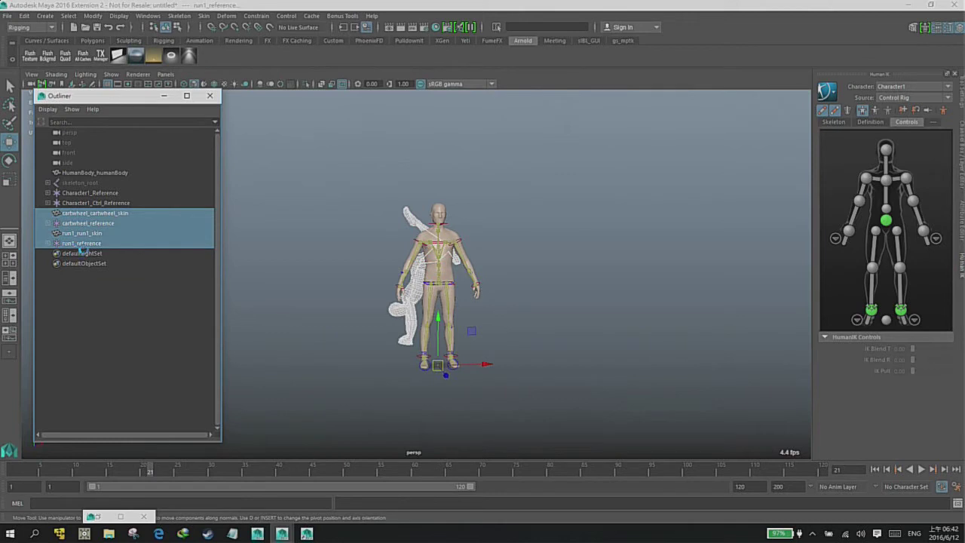
left_click(277, 310)
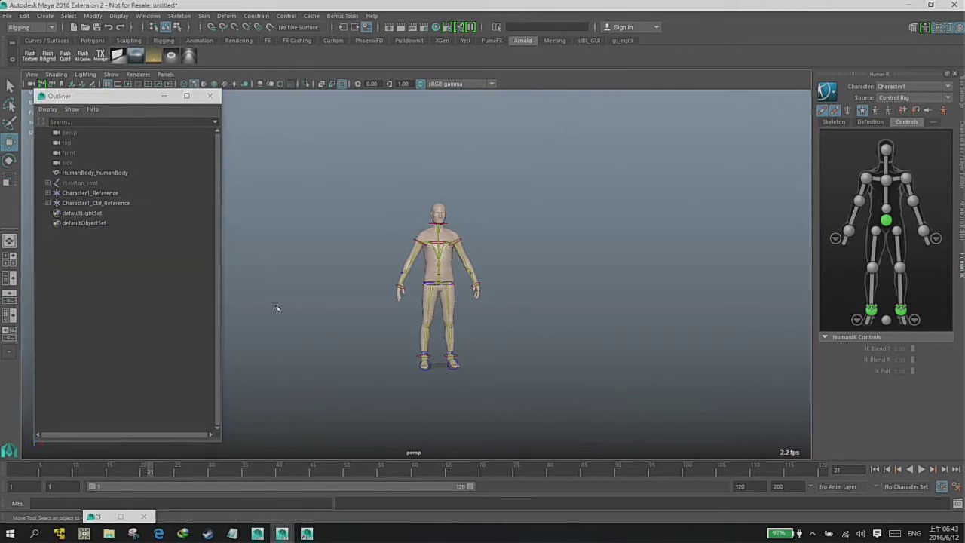
Switch to Mixamo in the browser, open Browse Animations, and preview the Magic Spell Pack.
left_click(156, 534)
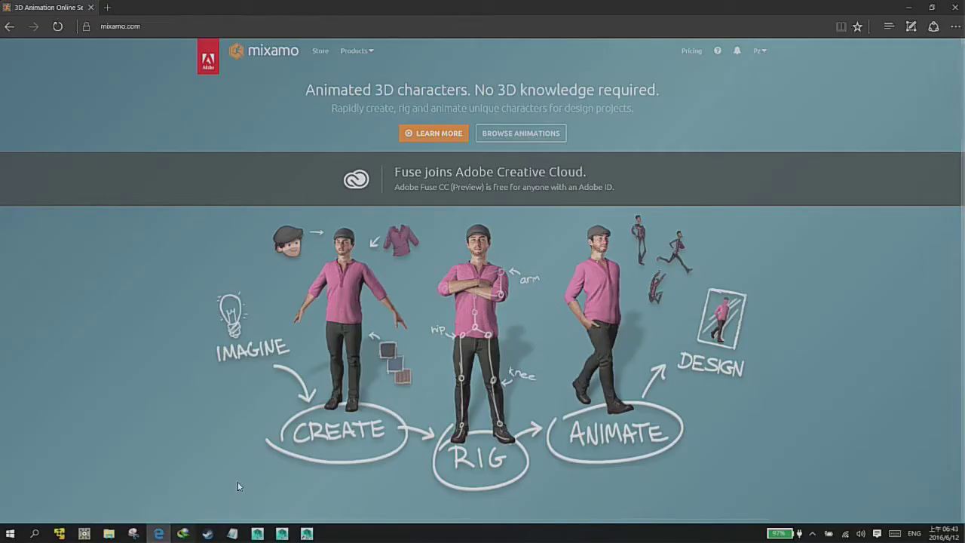
left_click(511, 134)
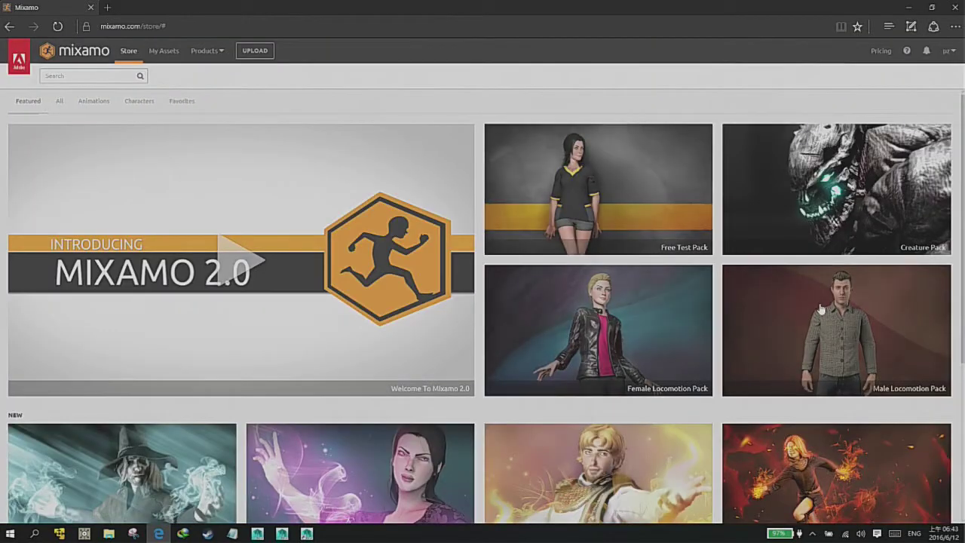
scroll(838, 311, "down", 3)
scroll(841, 333, "down", 1)
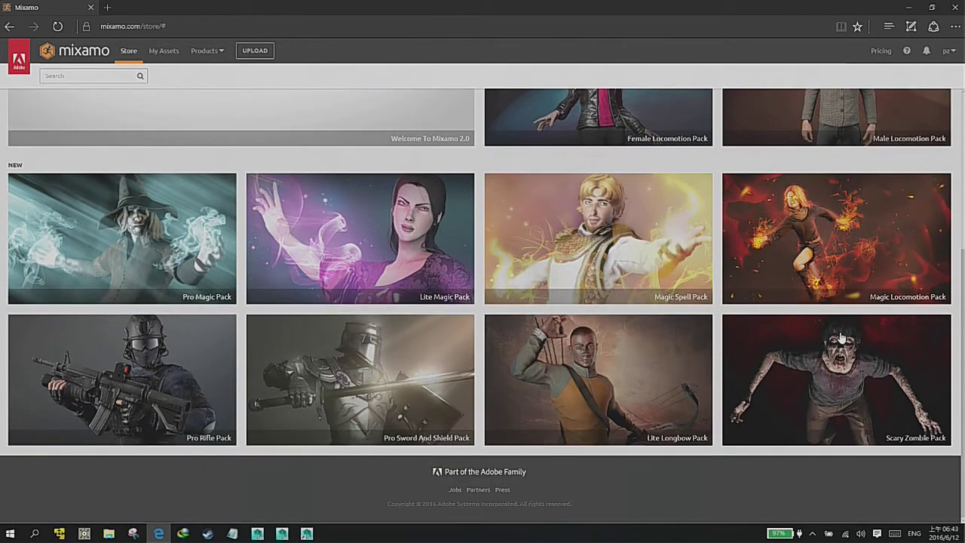
left_click(623, 215)
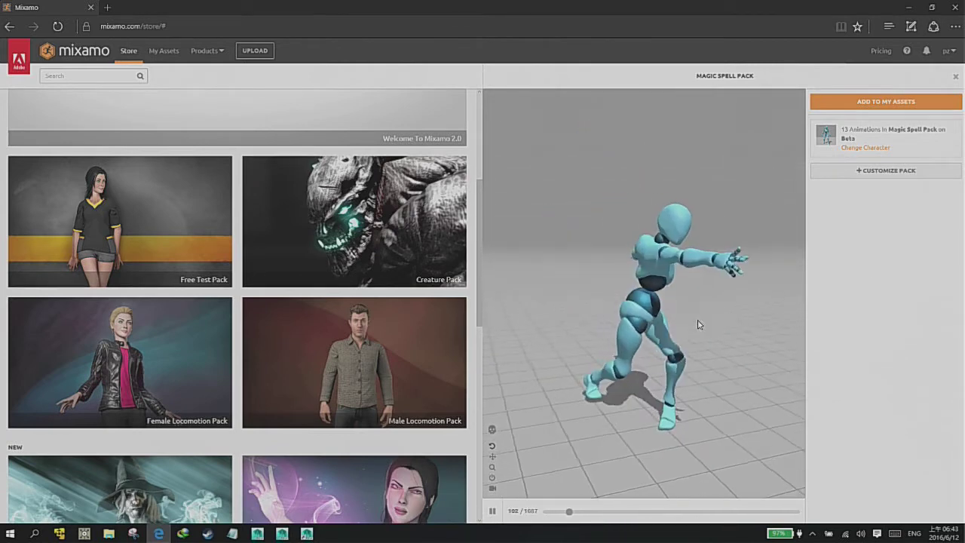
Customize the Magic Spell Pack and preview Standing 1H Magic Attack 03 and 2H Magic Attack 01.
left_click(871, 173)
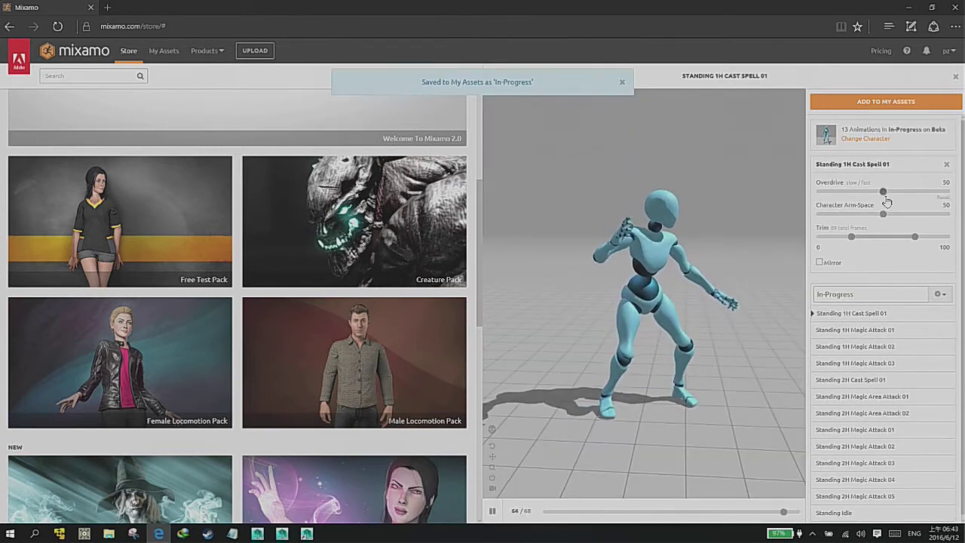
left_click(888, 362)
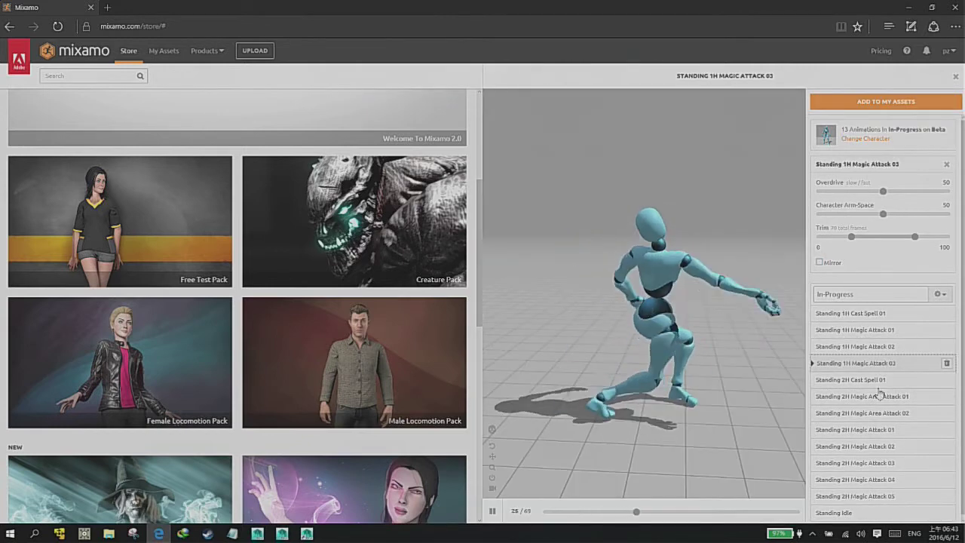
left_click(875, 428)
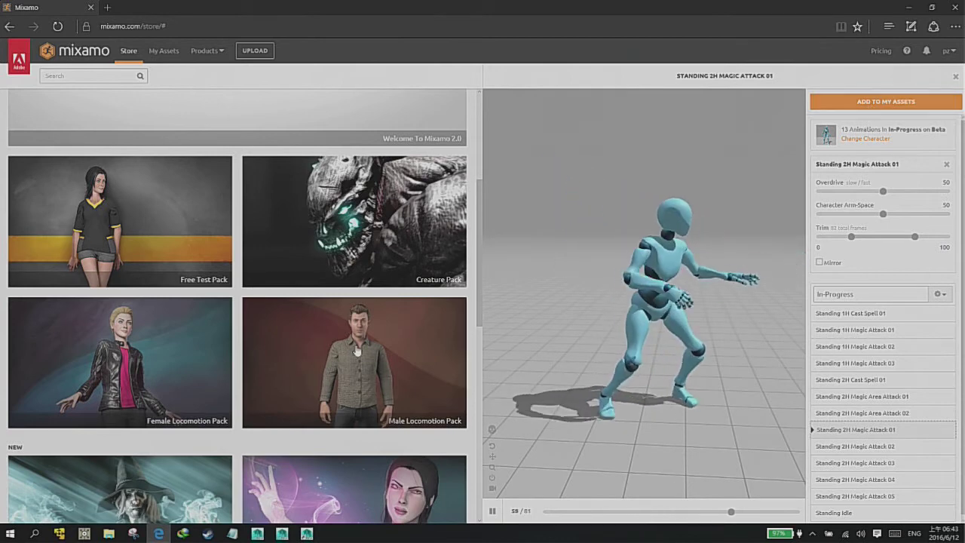
Preview the Male Locomotion and Free Test packs, then go to My Assets > My Animations.
left_click(358, 351)
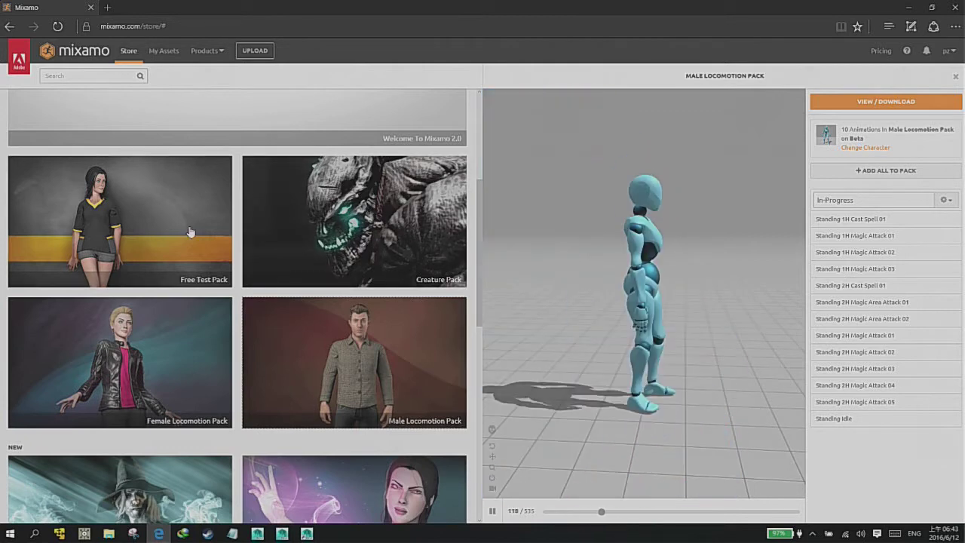
left_click(190, 232)
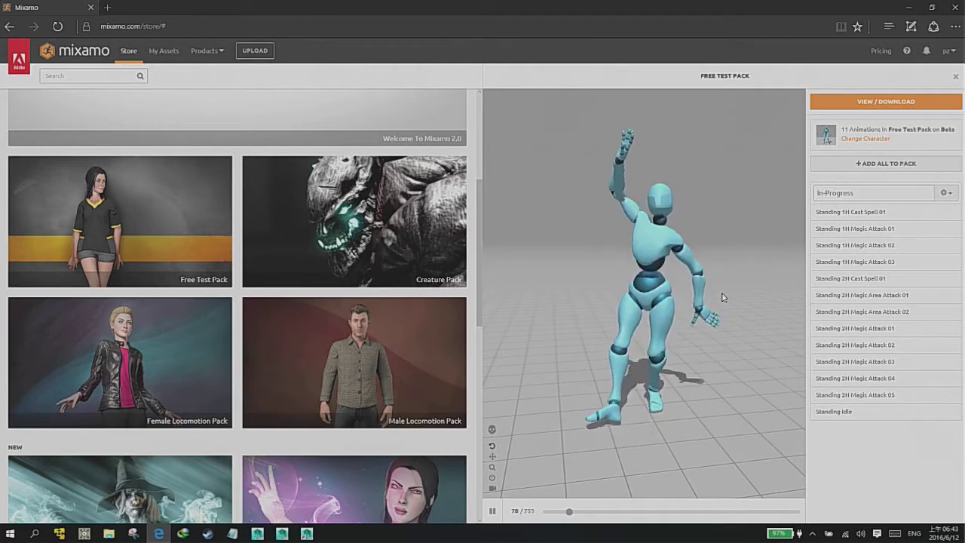
left_click(886, 104)
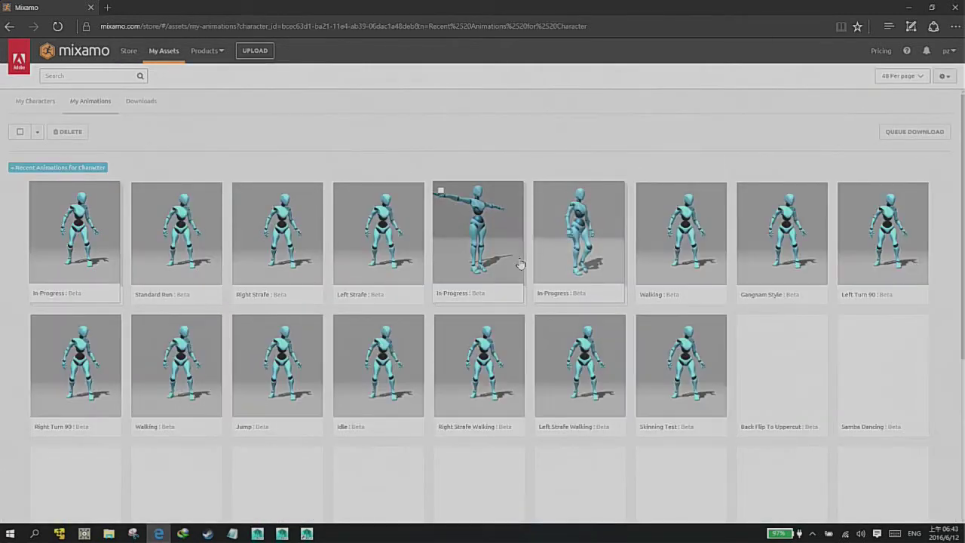
Add every animation from Mixamo's Free Test Pack to the In-Progress pack.
left_click(21, 132)
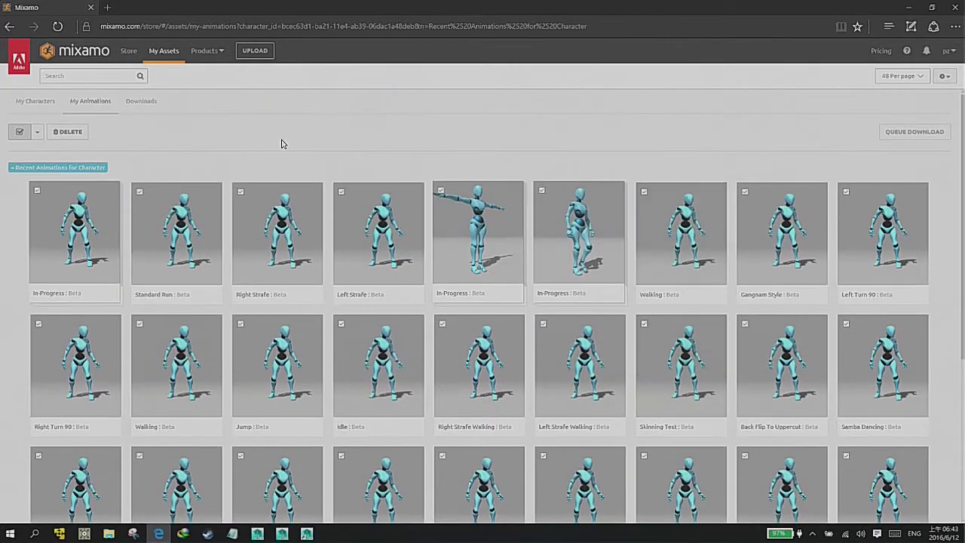
left_click(128, 50)
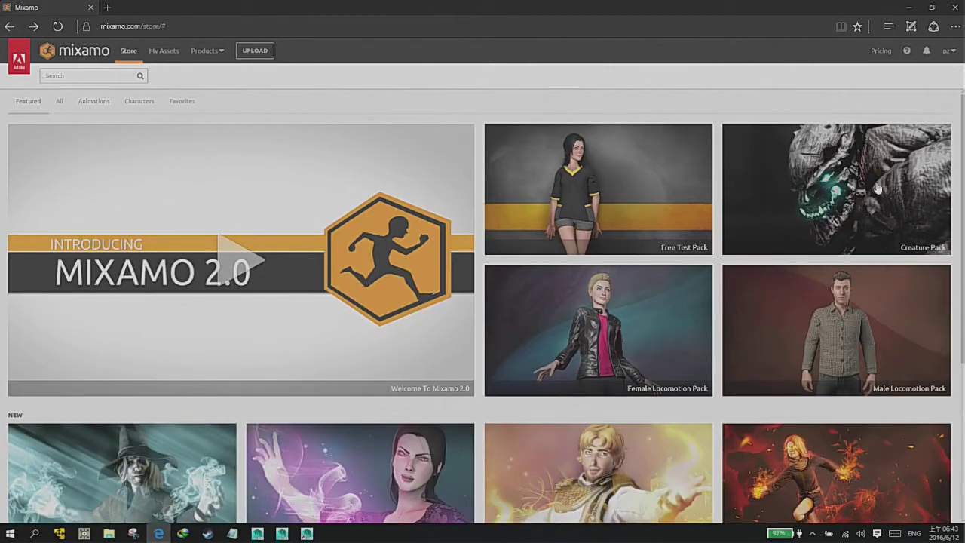
left_click(759, 196)
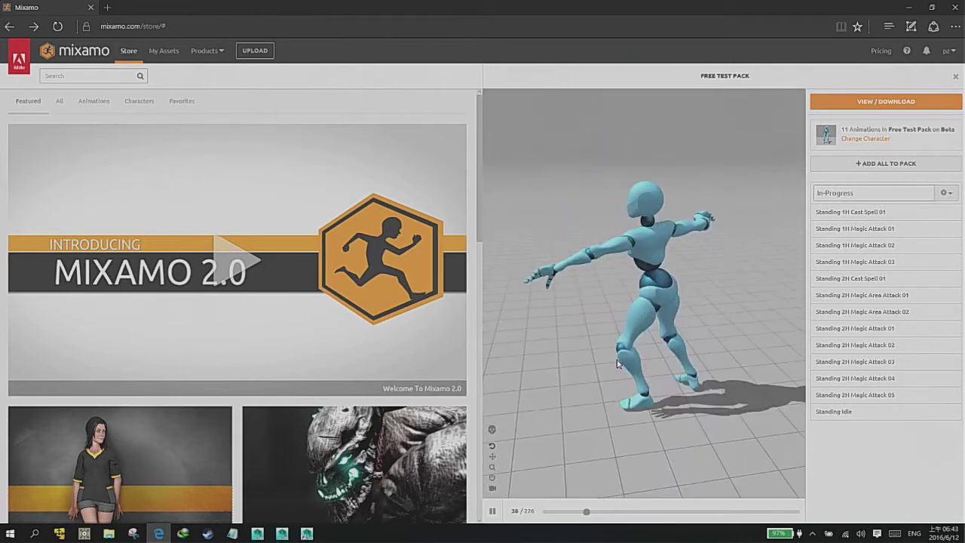
left_click(886, 164)
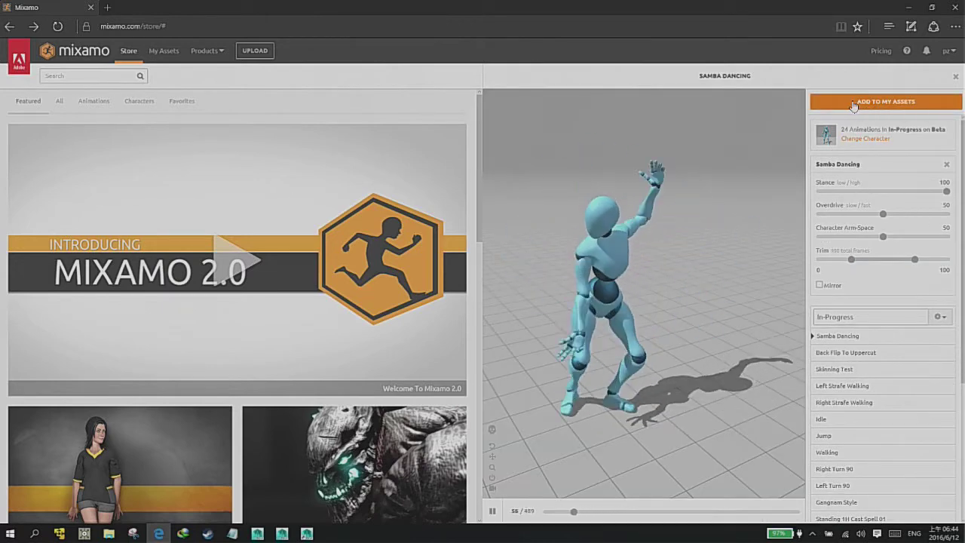
Save the In-Progress pack to My Assets and show it in My Animations.
left_click(898, 102)
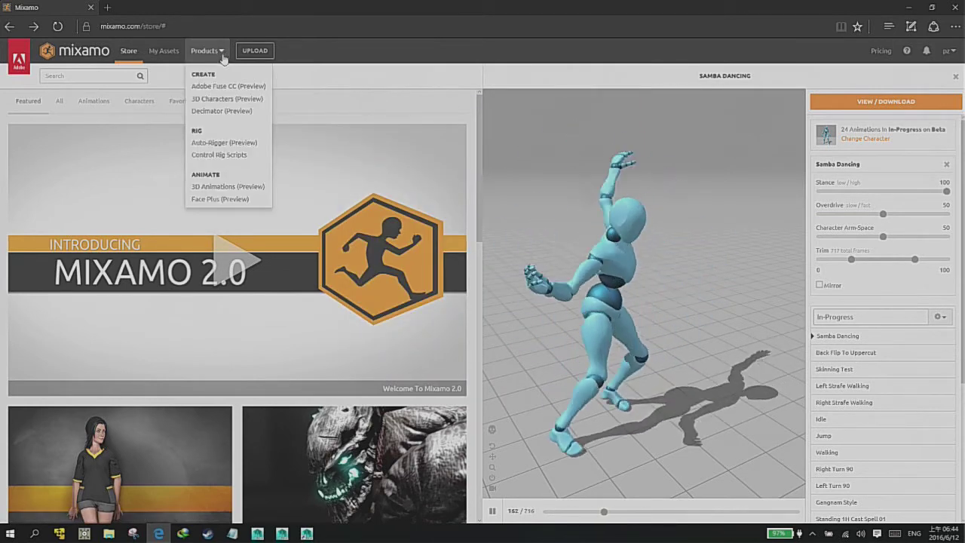
scroll(302, 96, "down", 3)
scroll(301, 96, "up", 3)
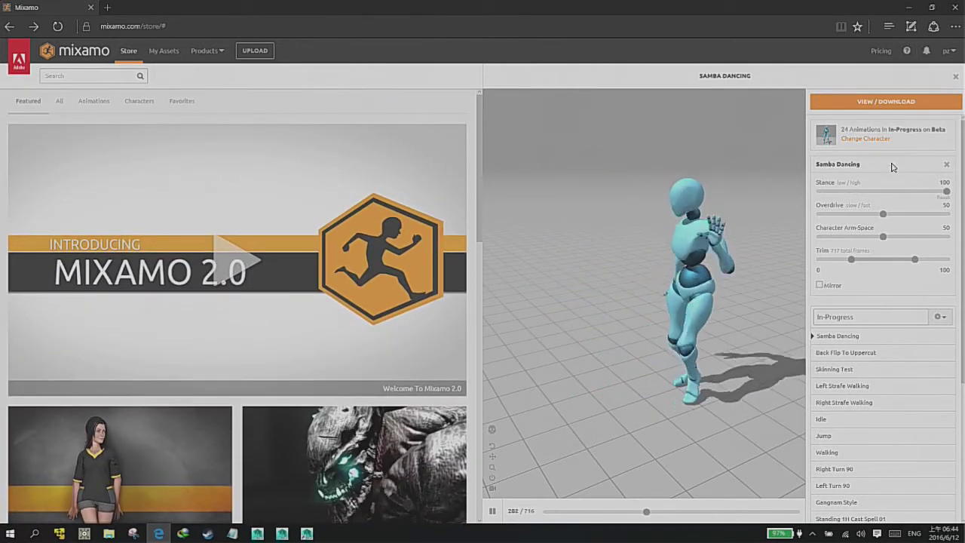
left_click(892, 102)
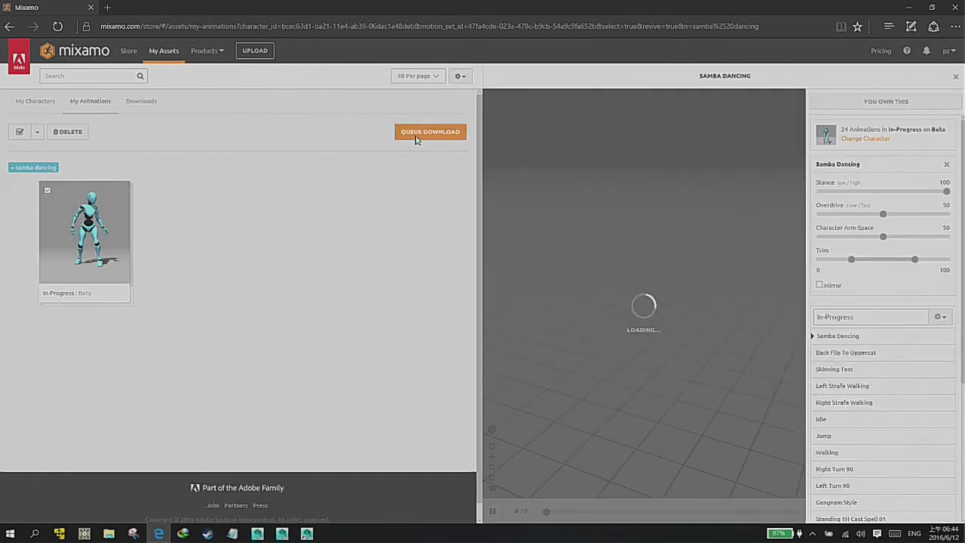
Queue the In-Progress pack as an FBX download at 30 fps, then download In_Progress.zip.
left_click(425, 134)
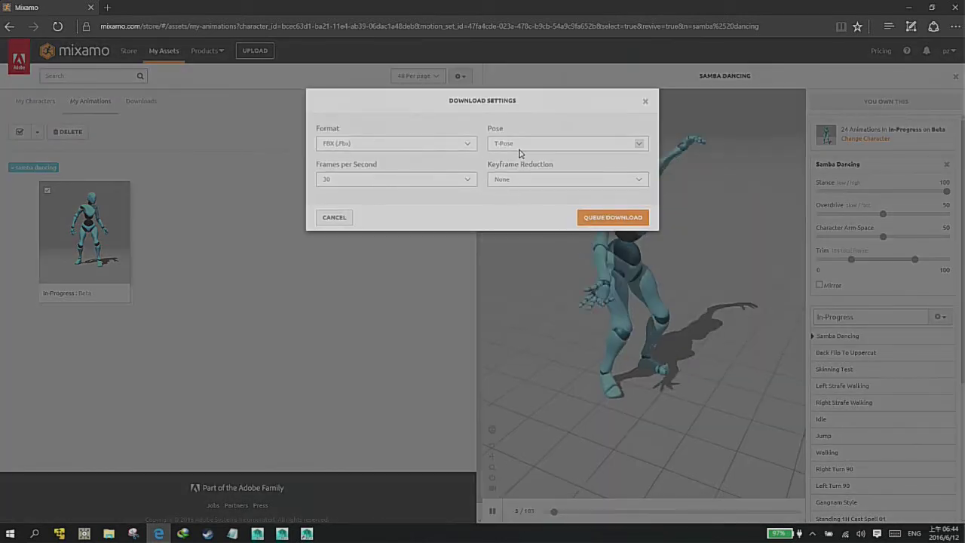
left_click(608, 220)
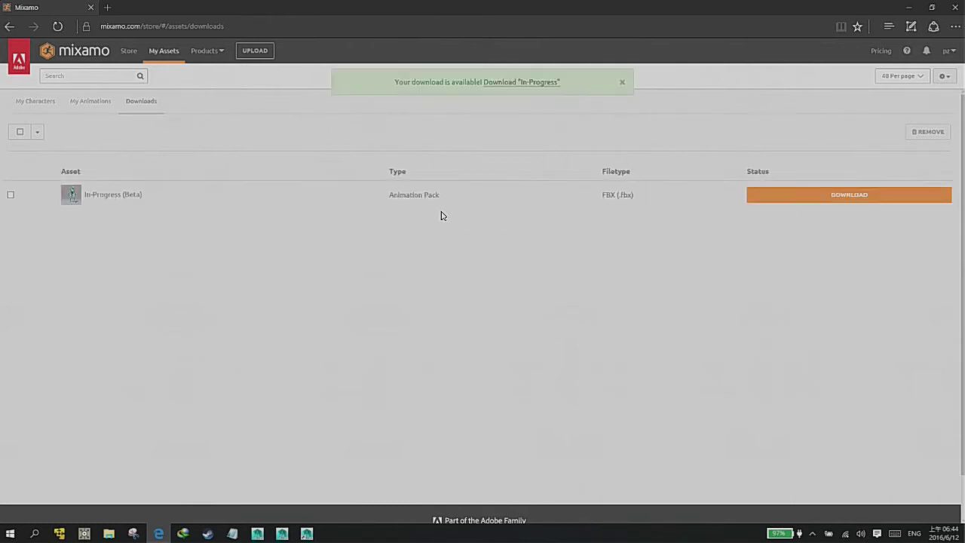
left_click(832, 201)
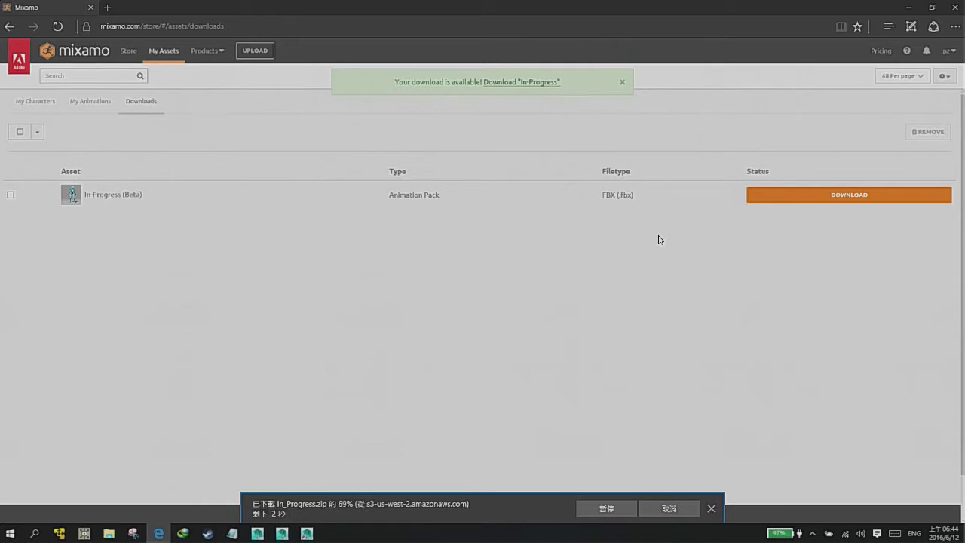
Extract In_Progress.zip into an In_Progress (2) folder and open it.
left_click(606, 509)
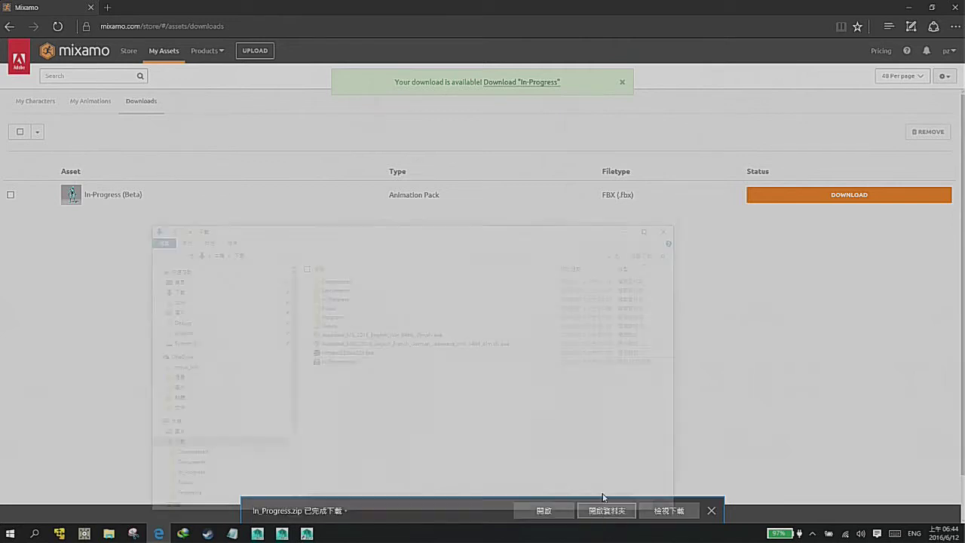
right_click(390, 320)
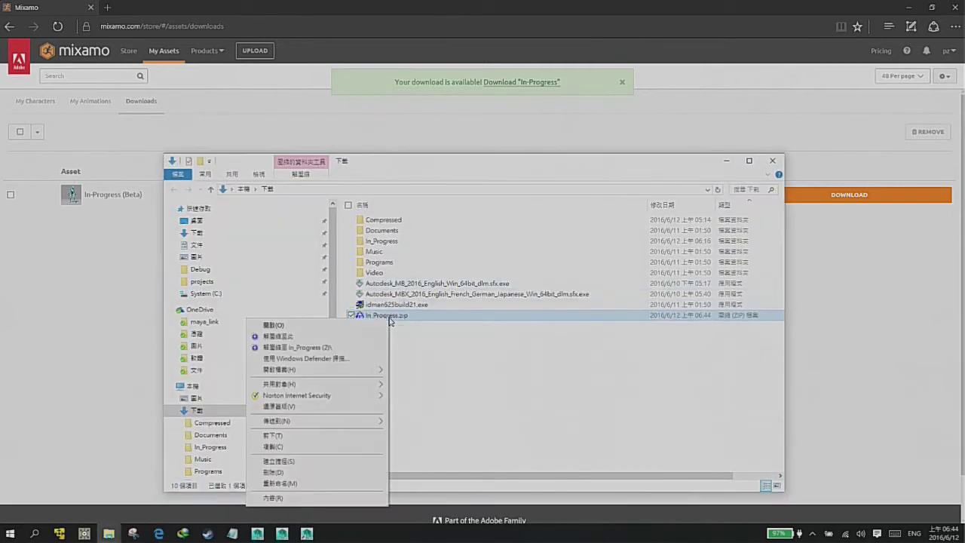
left_click(345, 347)
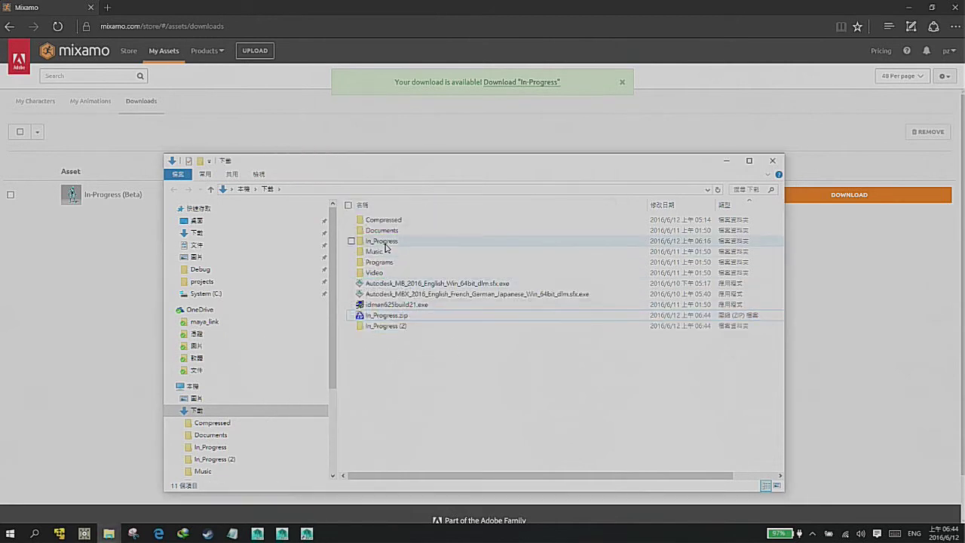
left_click(389, 325)
double_click(389, 326)
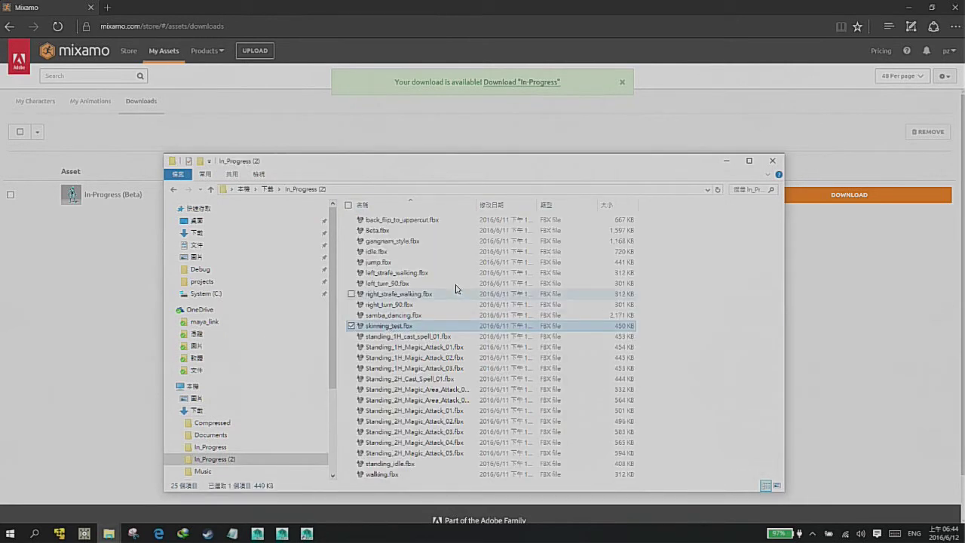
Sort the FBX files by name in reverse order and select Beta.fbx.
left_click(422, 220)
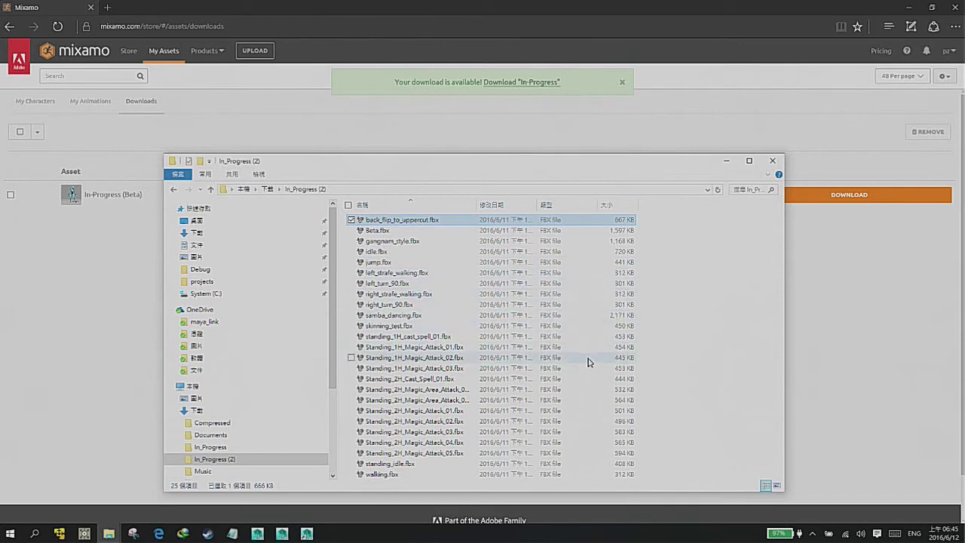
left_click(399, 231)
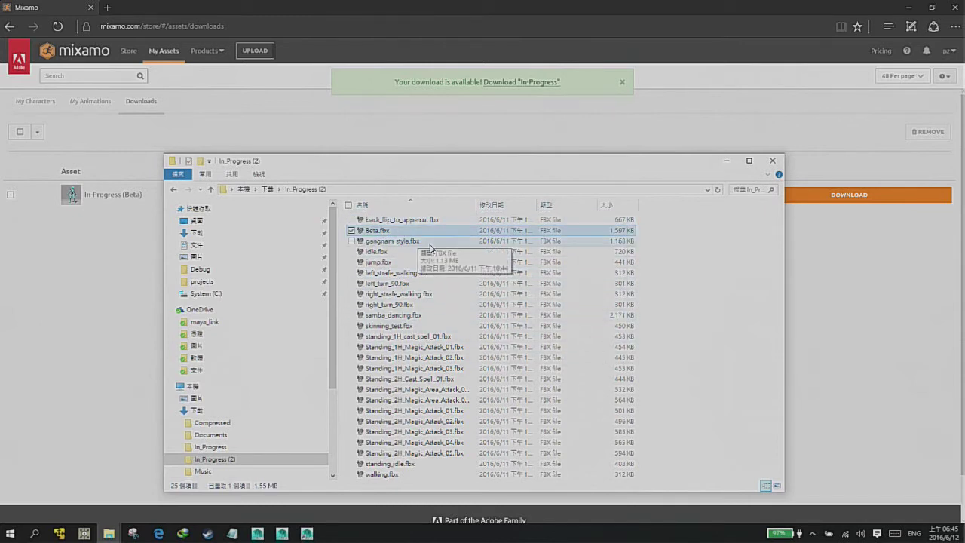
left_click(419, 208)
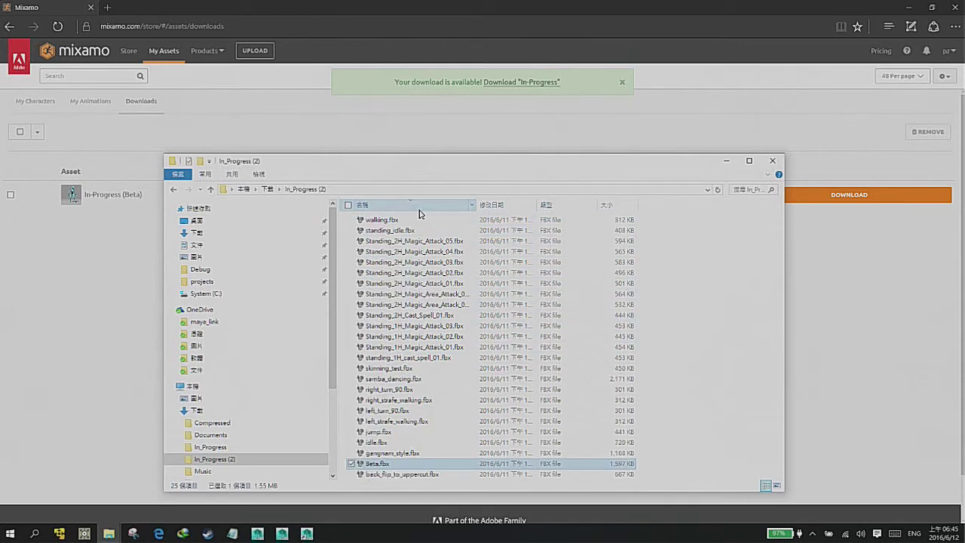
left_click(381, 441)
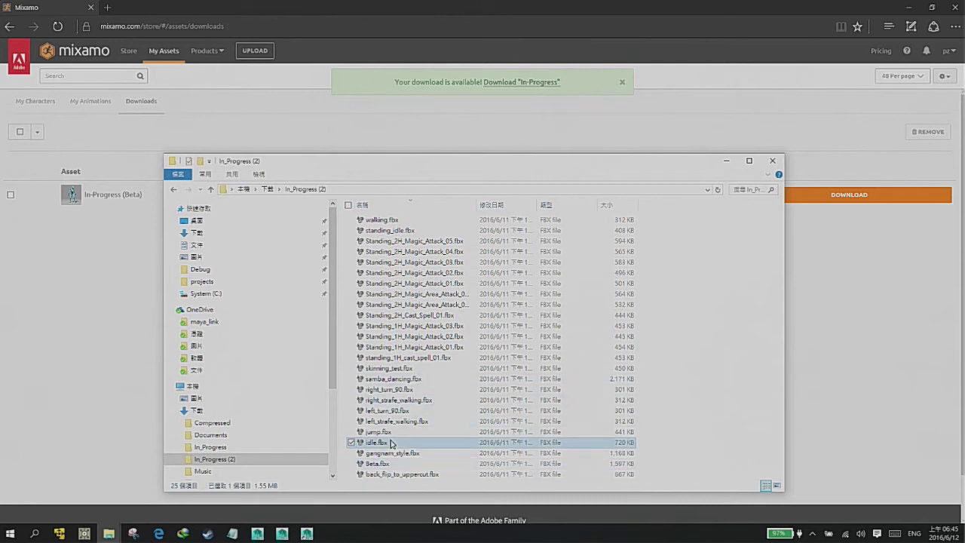
left_click(452, 453)
left_click(427, 463)
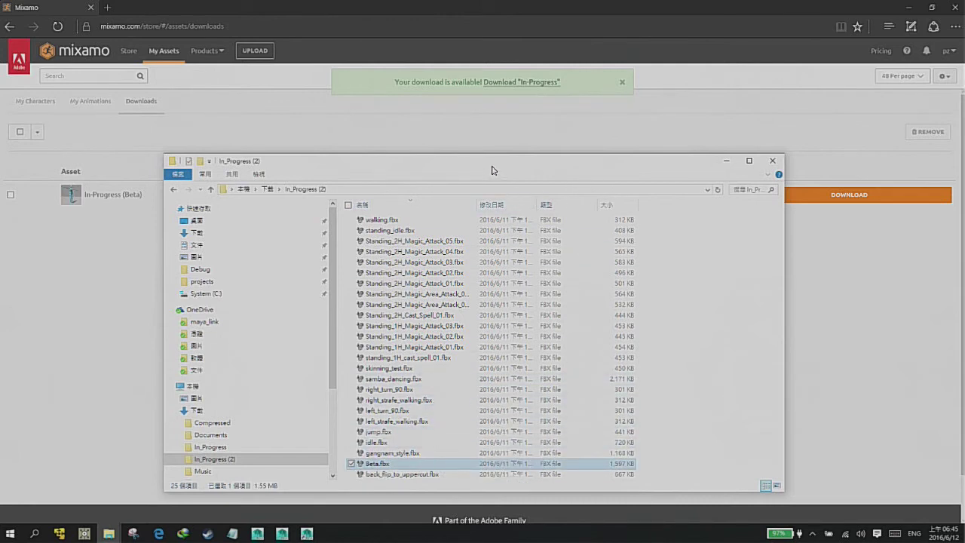
left_click_drag(491, 163, 630, 152)
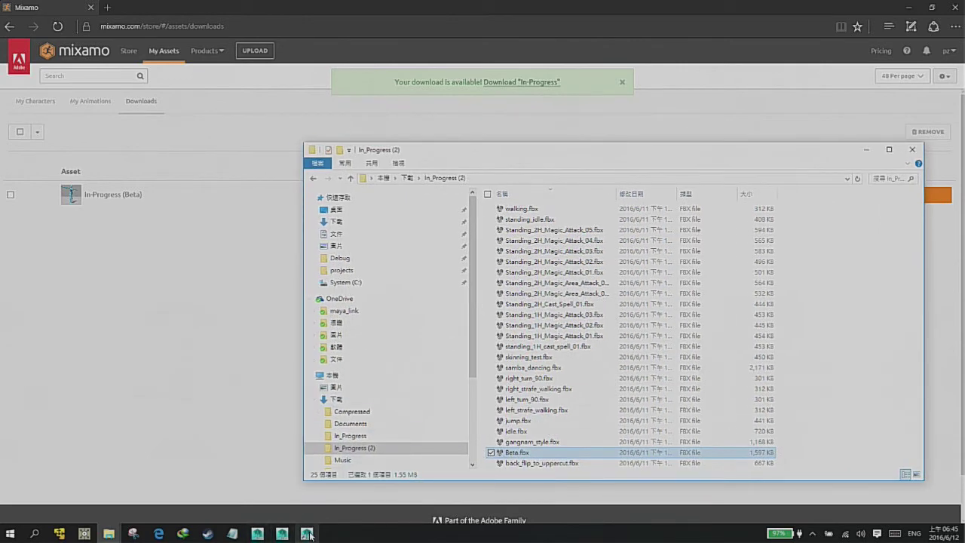
Dismiss the Maya properties dialog and the administrator permission error.
left_click(388, 510)
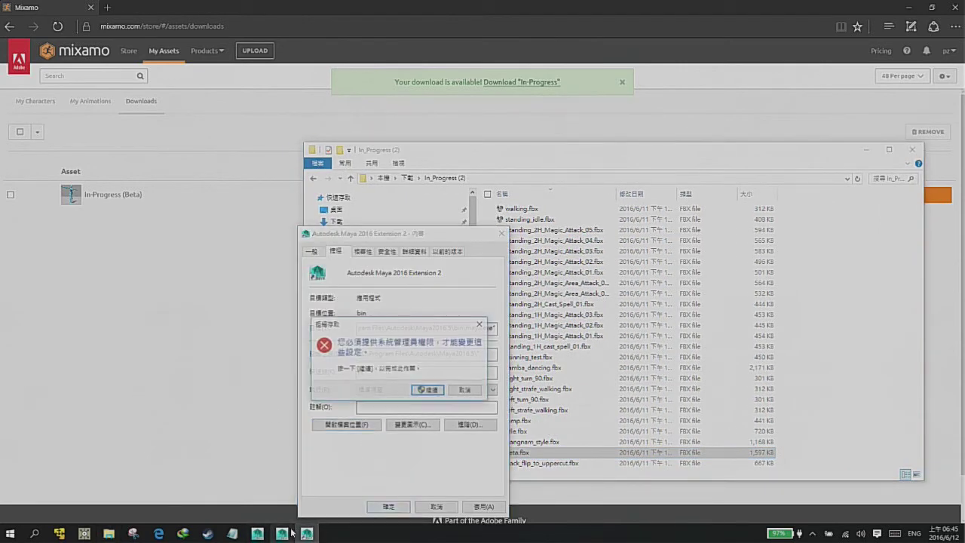
left_click(465, 392)
left_click(443, 507)
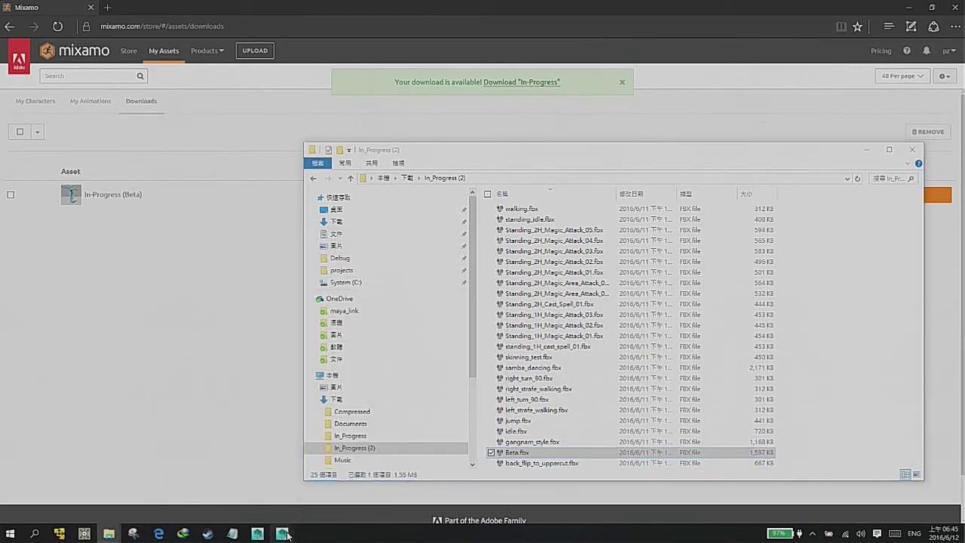
Drag Beta.fbx from the In_Progress (2) folder into Maya and close the import warnings.
mouse_move(108, 532)
left_click(334, 492)
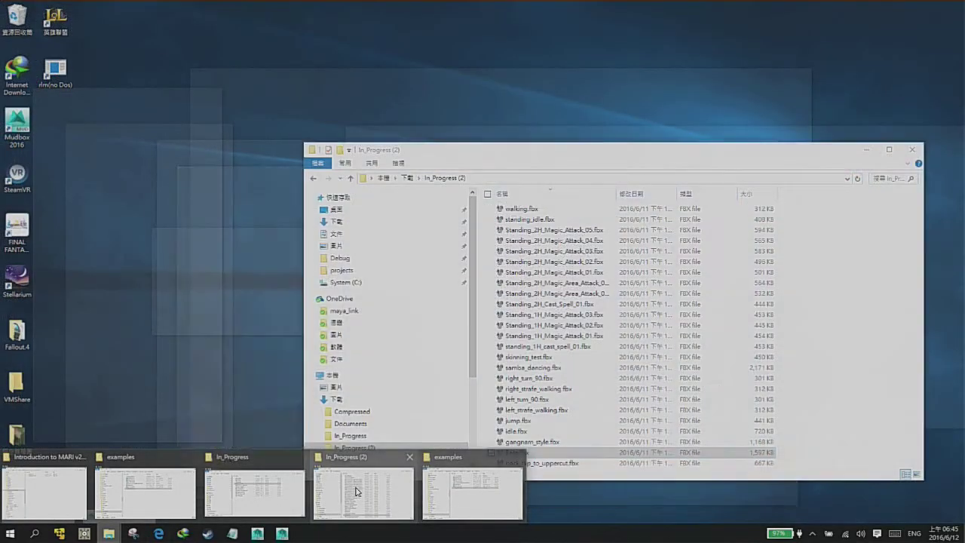
left_click(364, 494)
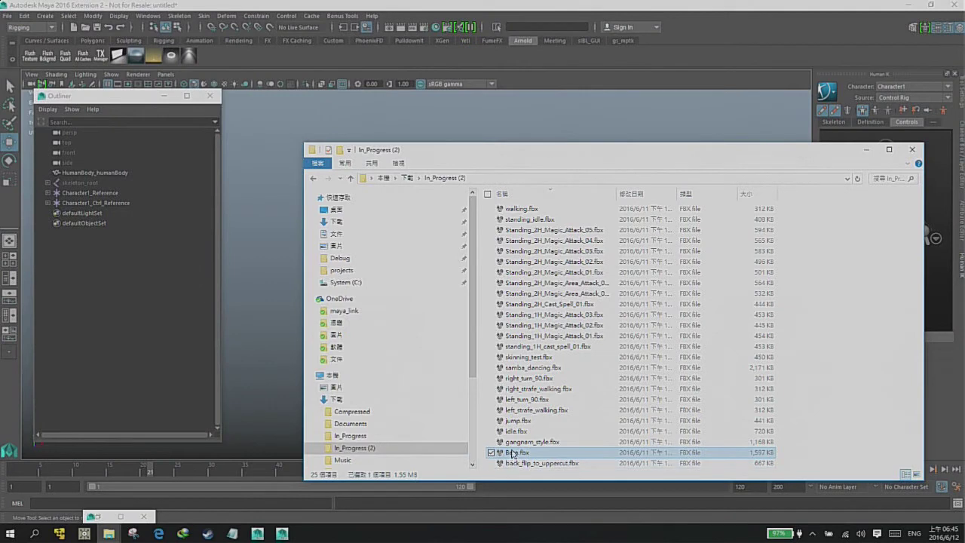
left_click_drag(512, 452, 266, 337)
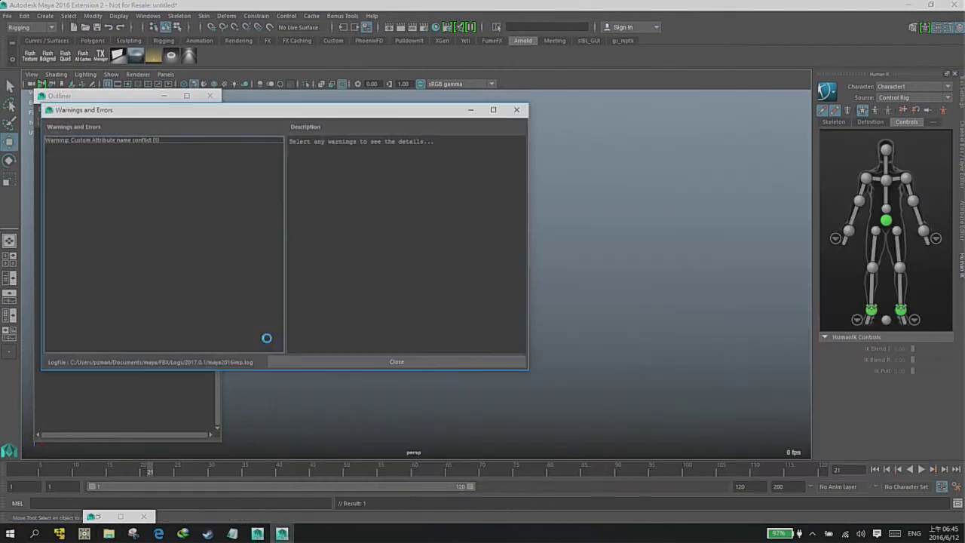
left_click(517, 111)
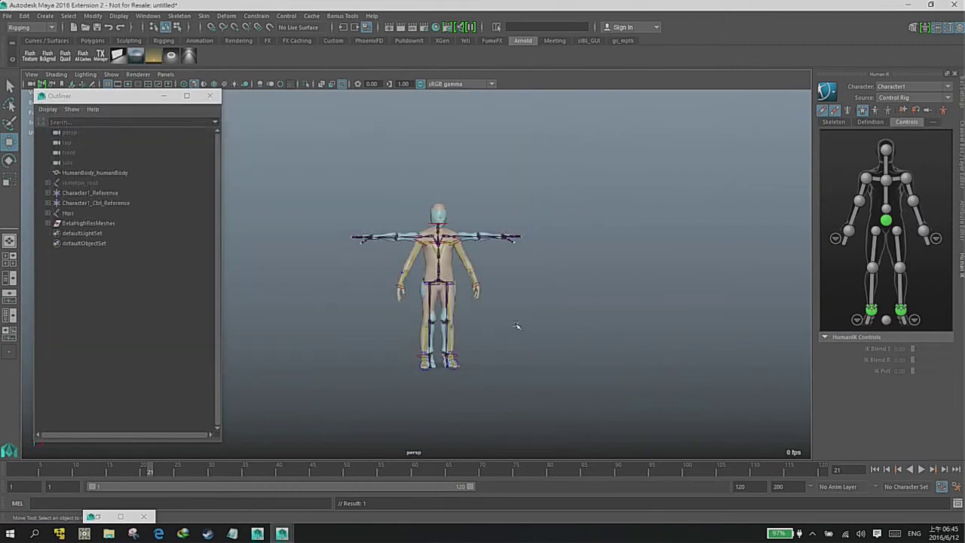
Put the body, reference and control reference objects on a new display layer1 and hide it.
scroll(563, 310, "up", 5)
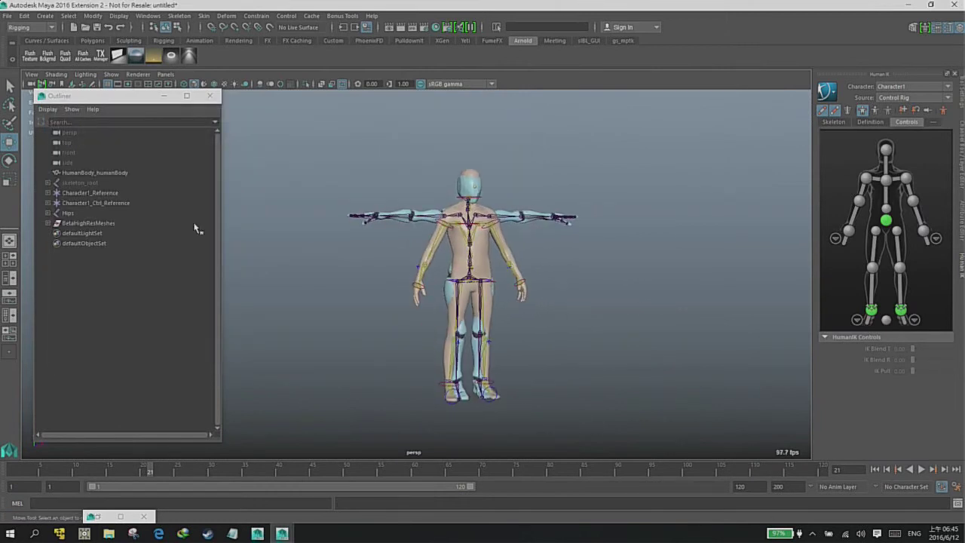
left_click_drag(88, 173, 89, 203)
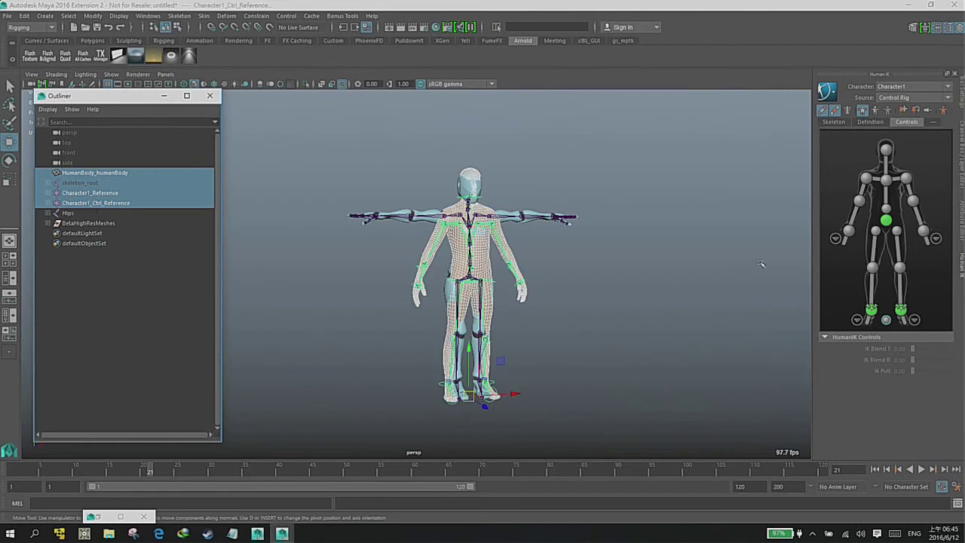
left_click(955, 175)
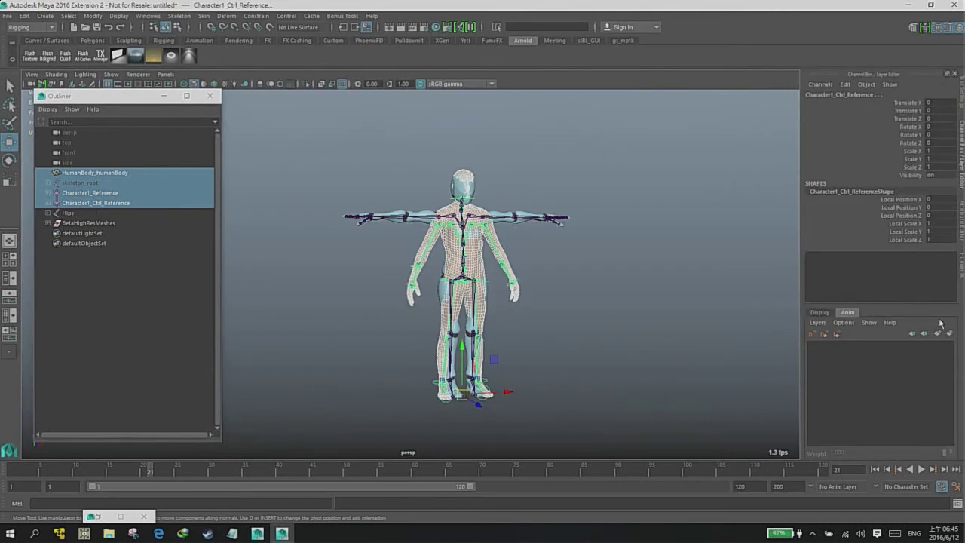
left_click(819, 312)
left_click(949, 333)
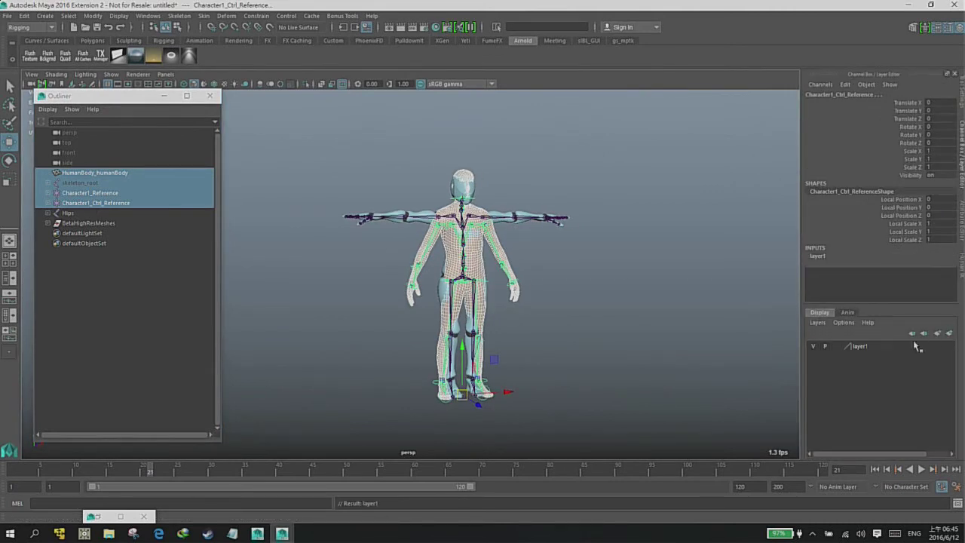
left_click(819, 347)
Select and deselect the Hips joint, then bring up the HumanIK character panel.
right_click_drag(544, 282, 631, 295, "alt")
mouse_move(631, 294)
left_mouse_down("alt")
mouse_move(543, 287)
mouse_move(585, 293)
left_mouse_up("alt")
left_click(412, 262)
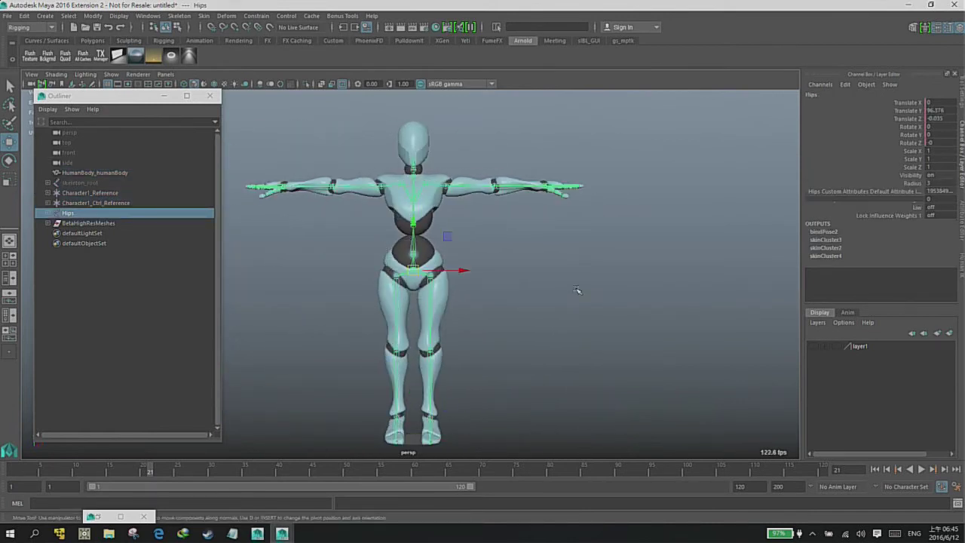
left_click(578, 291)
left_click_drag(577, 314, 538, 302, "alt")
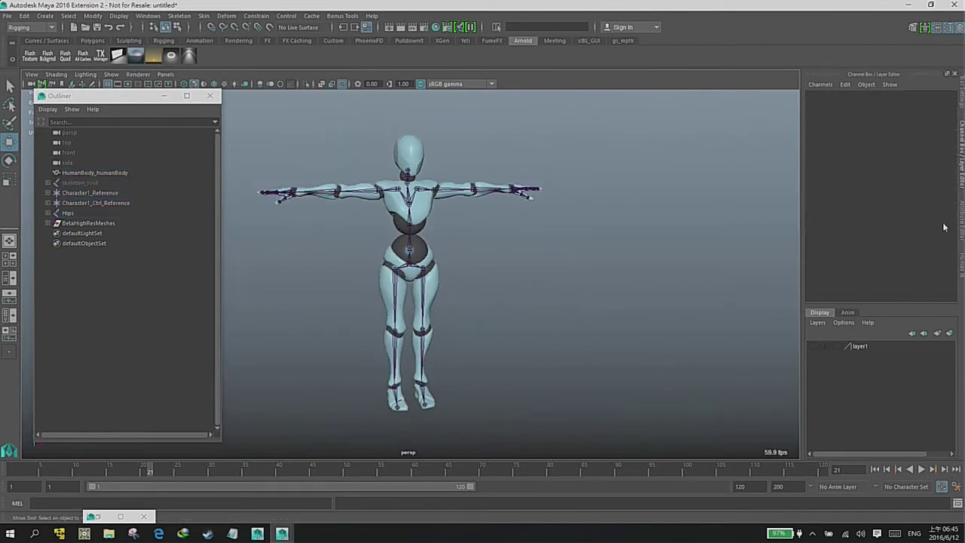
left_click(962, 267)
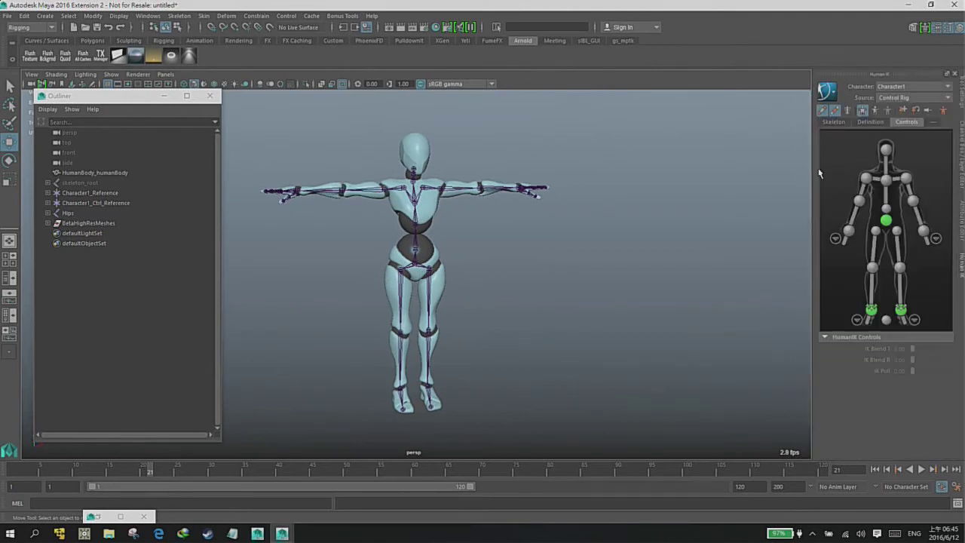
Create a new empty HumanIK character definition from the Definition view.
left_click(868, 122)
left_click(820, 113)
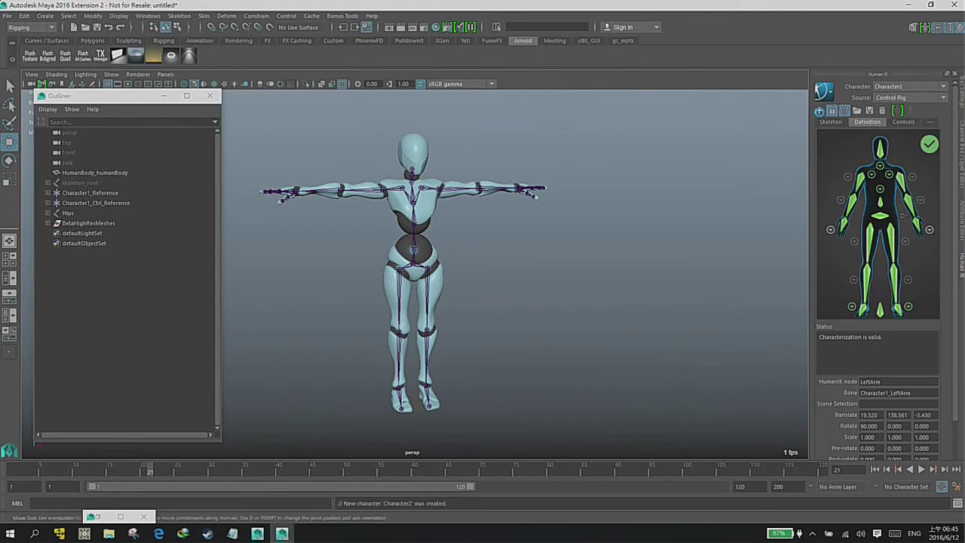
mouse_move(604, 248)
left_mouse_down("alt")
mouse_move(555, 243)
mouse_move(568, 247)
left_mouse_up("alt")
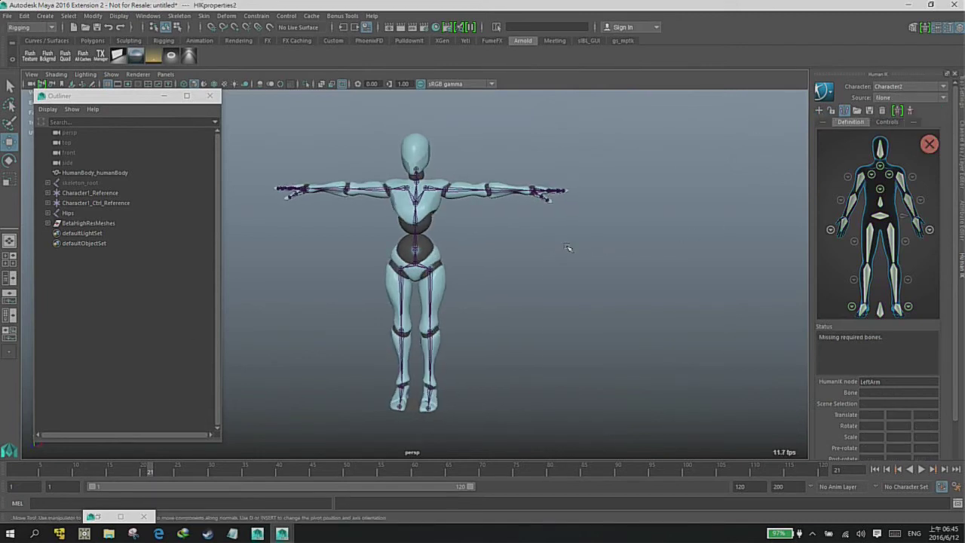
Rename the new HumanIK character to mixamo_sk.
left_click(824, 91)
left_click(854, 96)
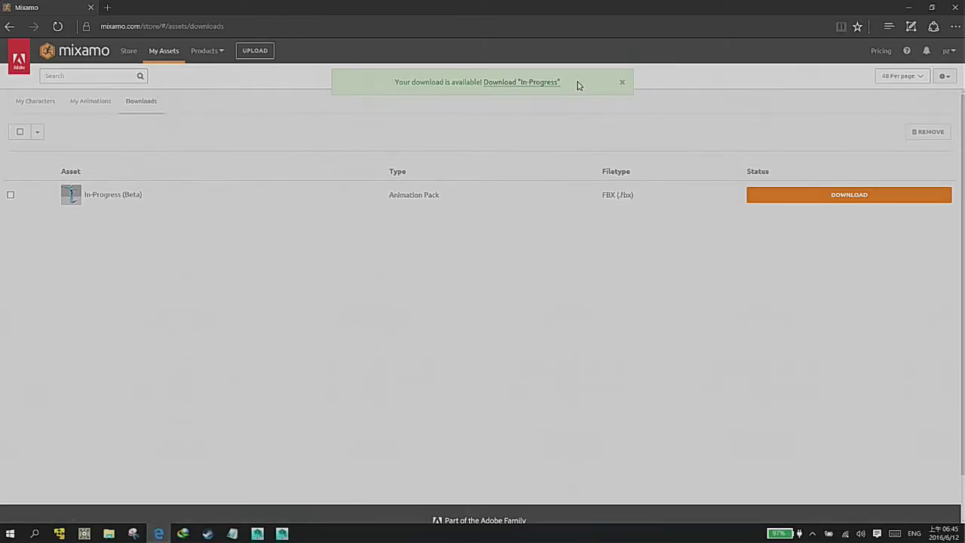
left_click(908, 7)
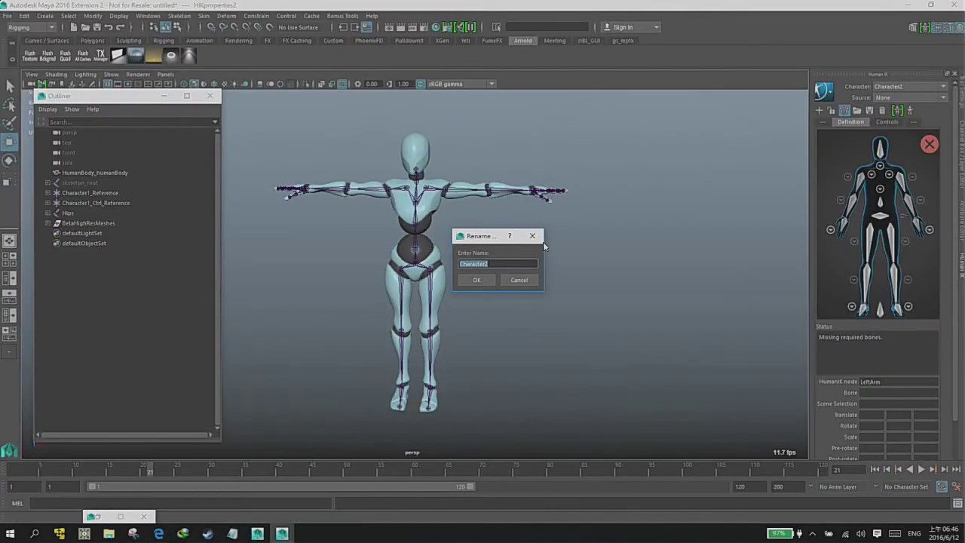
type("mix")
type("amo")
type("_s")
type("k")
left_click(473, 282)
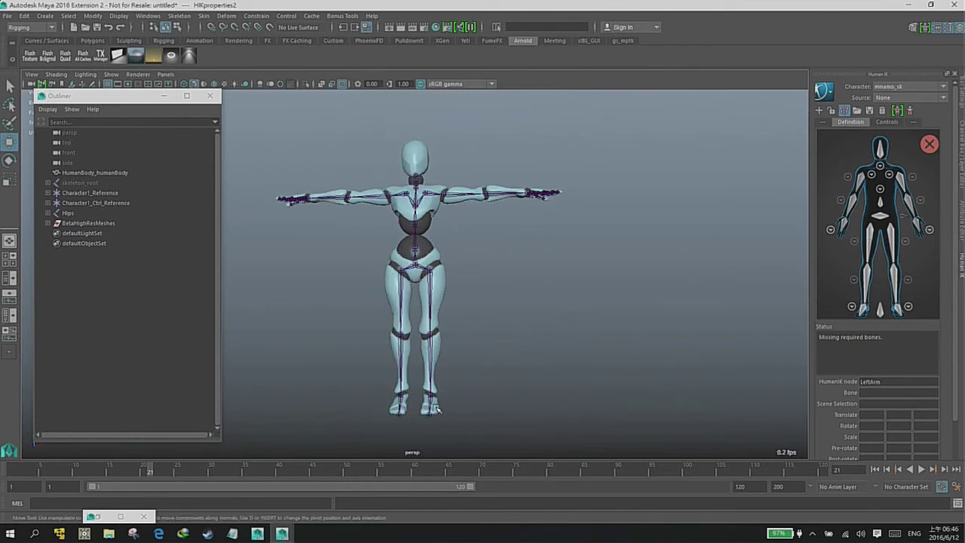
Assign the LeftFoot joint to the HumanIK LeftFoot slot.
left_click_drag(432, 403, 493, 367, "alt")
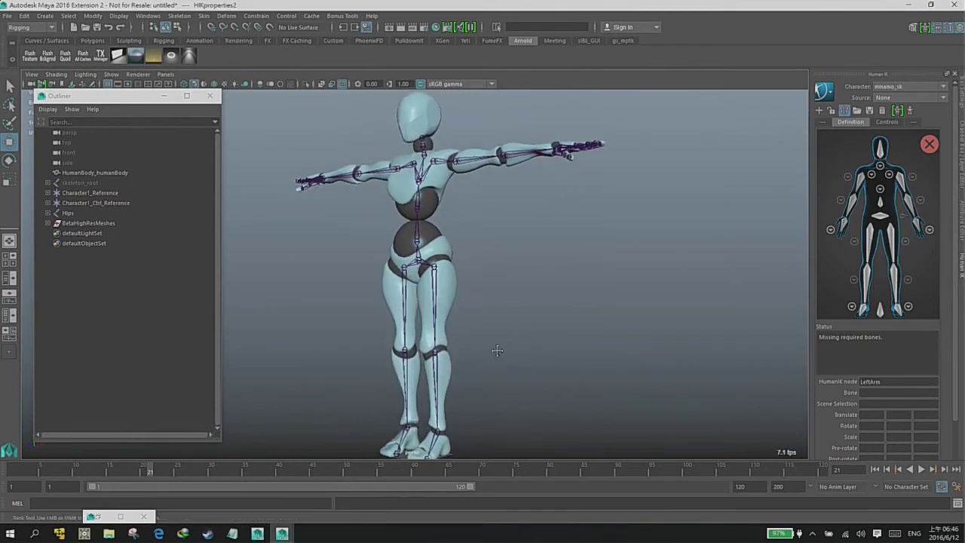
scroll(492, 351, "up", 3)
left_click_drag(491, 305, 520, 357, "alt")
scroll(457, 331, "up", 2)
left_click(457, 332)
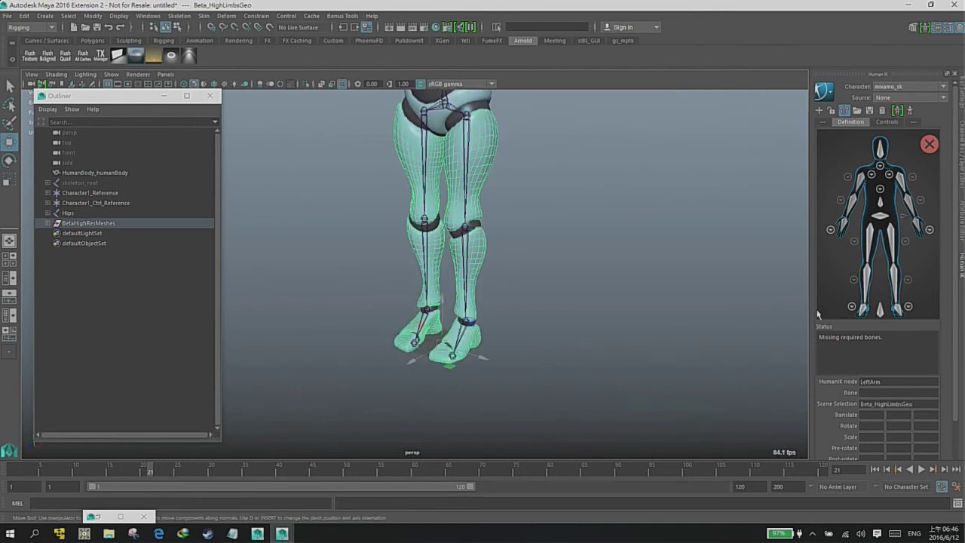
left_click(588, 339)
left_click(467, 331)
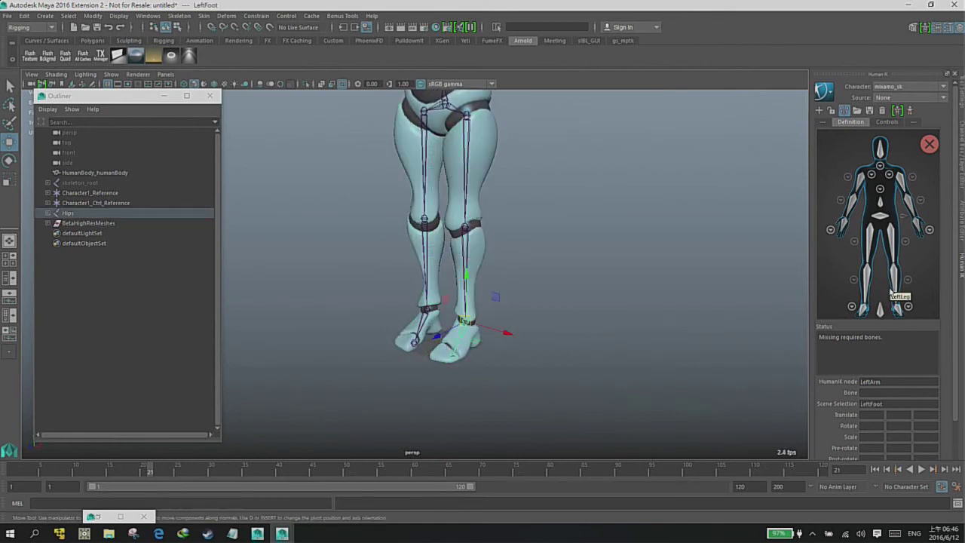
right_click(897, 315)
left_click(904, 320)
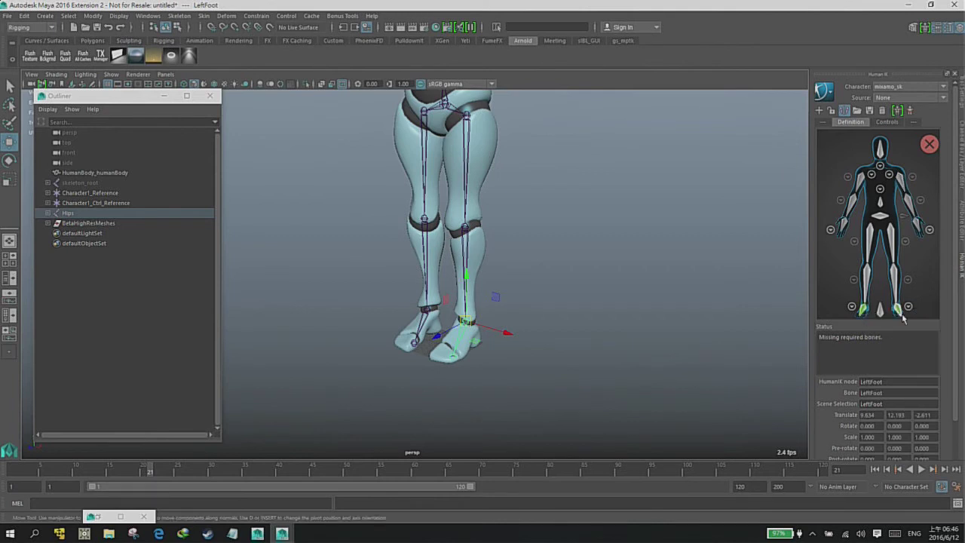
Assign the knee and hip joints to the LeftLeg and LeftUpLeg slots.
left_click(470, 243)
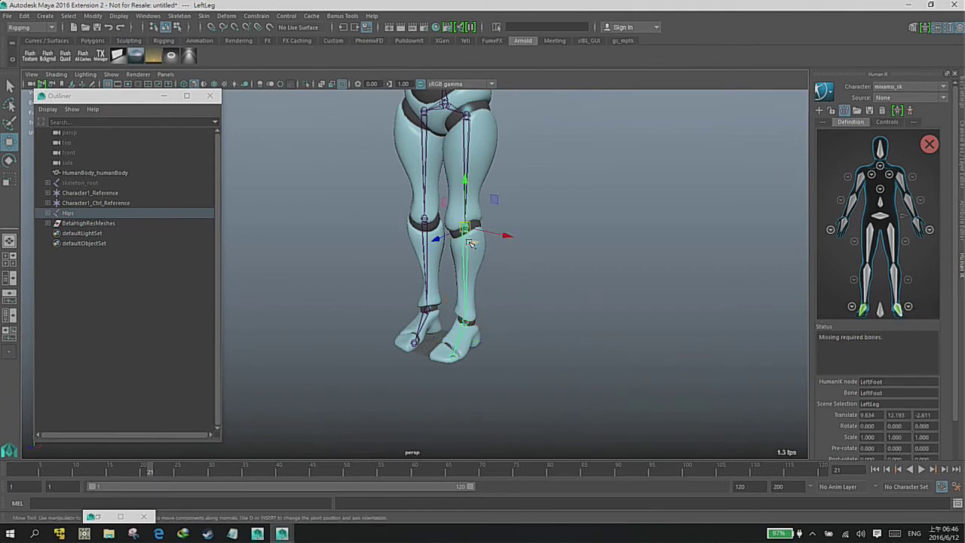
right_click(887, 279)
left_click(893, 283)
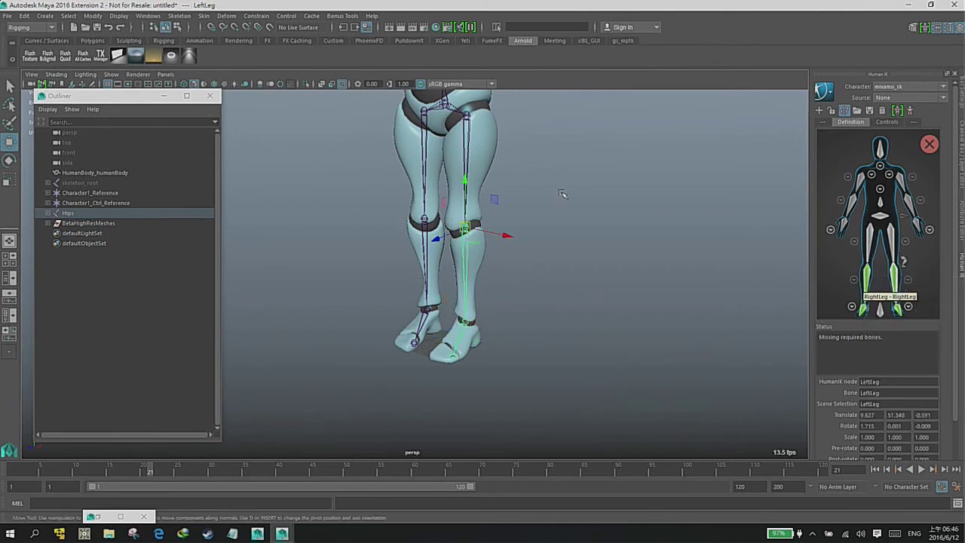
left_click(472, 153)
right_click(890, 238)
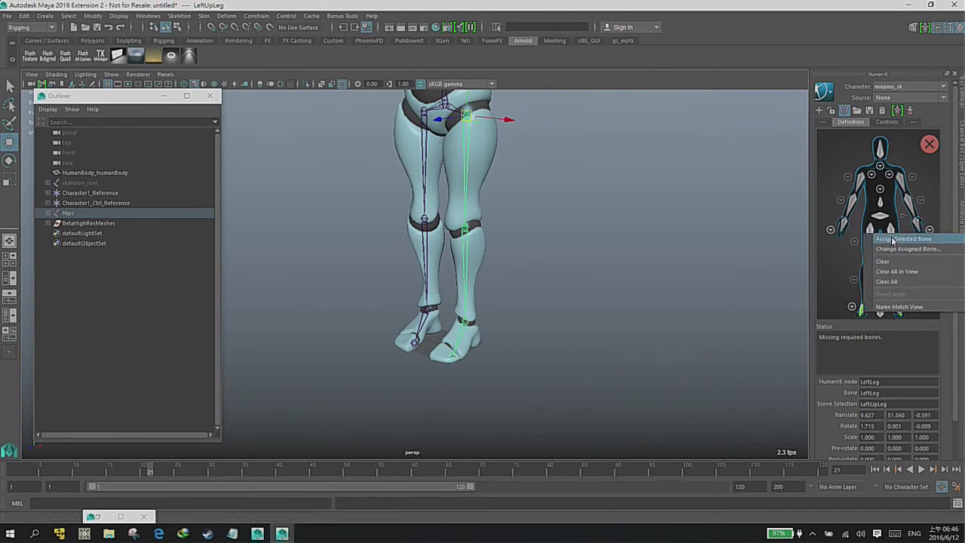
left_click(897, 242)
Assign the Hips and Spine joints to their HumanIK slots.
mouse_move(493, 199)
left_mouse_down("alt")
mouse_move(498, 217)
mouse_move(466, 220)
left_mouse_up("alt")
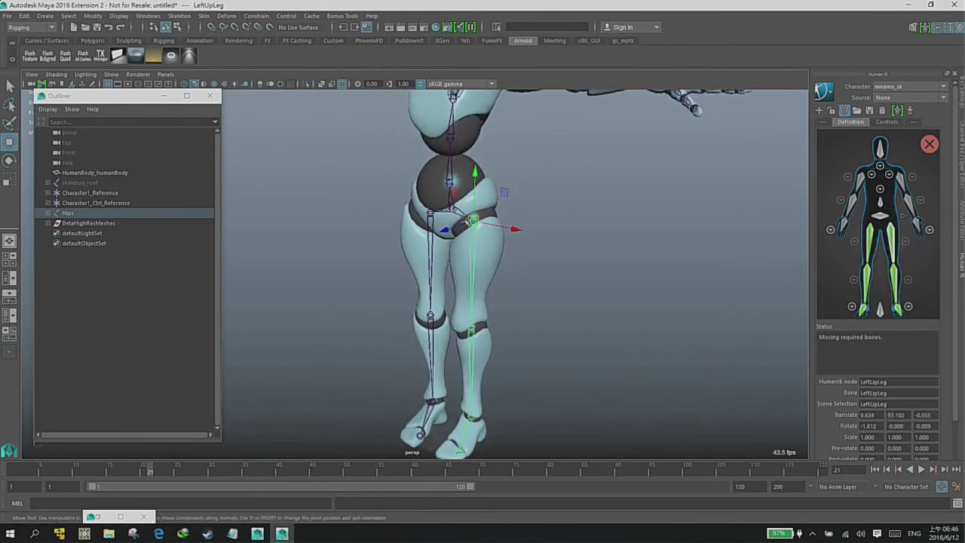
left_click(452, 208)
right_click(880, 217)
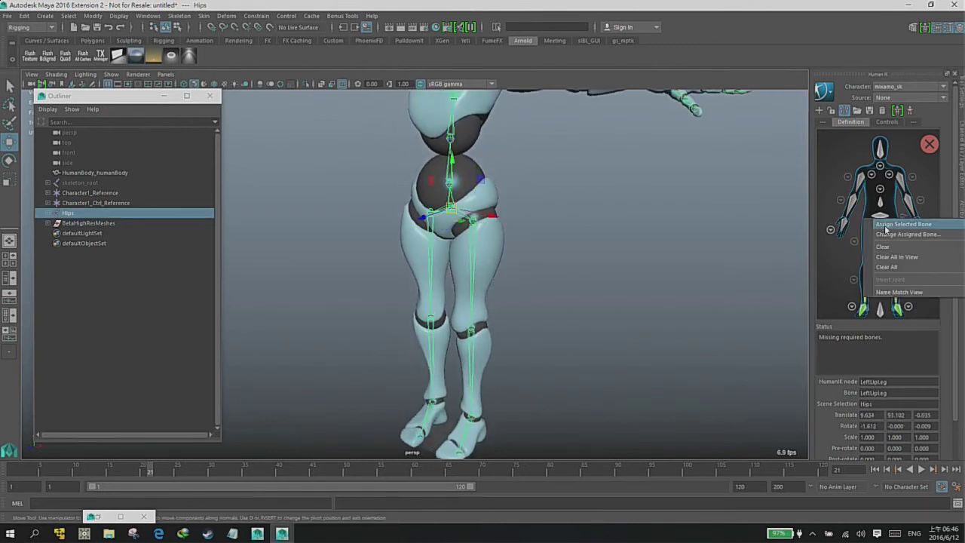
left_click(897, 226)
right_click_drag(581, 198, 464, 277, "alt")
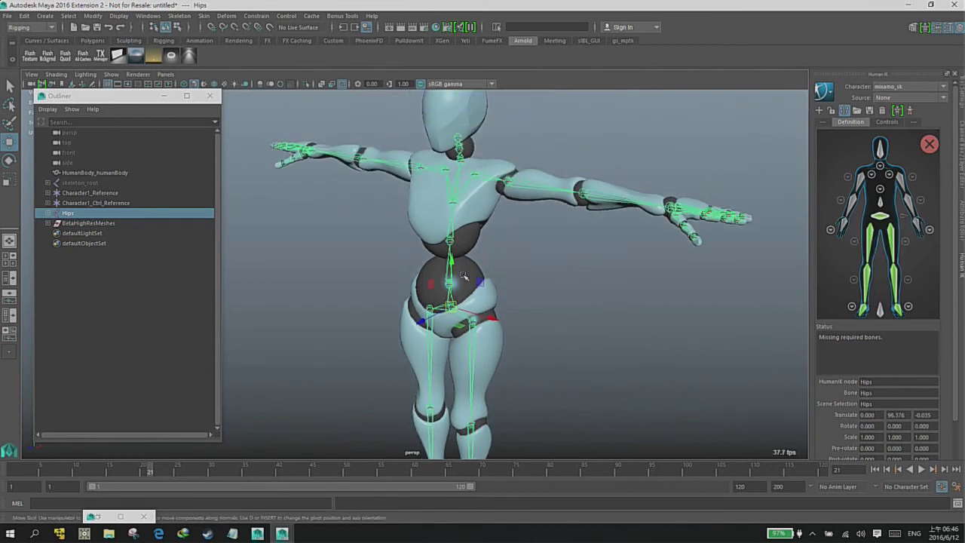
left_click(448, 280)
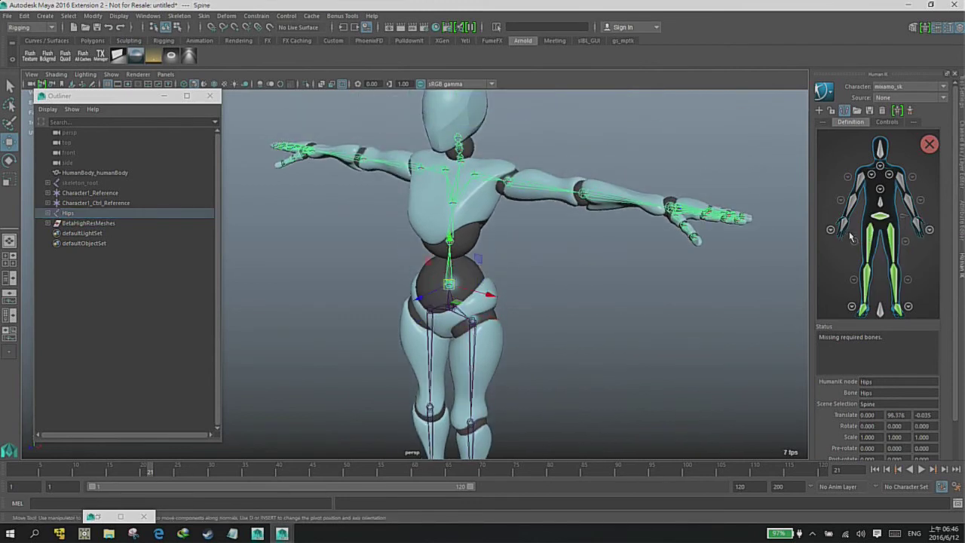
right_click(879, 204)
left_click(886, 211)
Assign the Spine1 and Spine2 joints from the spine close-up view.
mouse_move(575, 263)
right_mouse_down("alt")
mouse_move(527, 286)
mouse_move(596, 256)
right_mouse_up("alt")
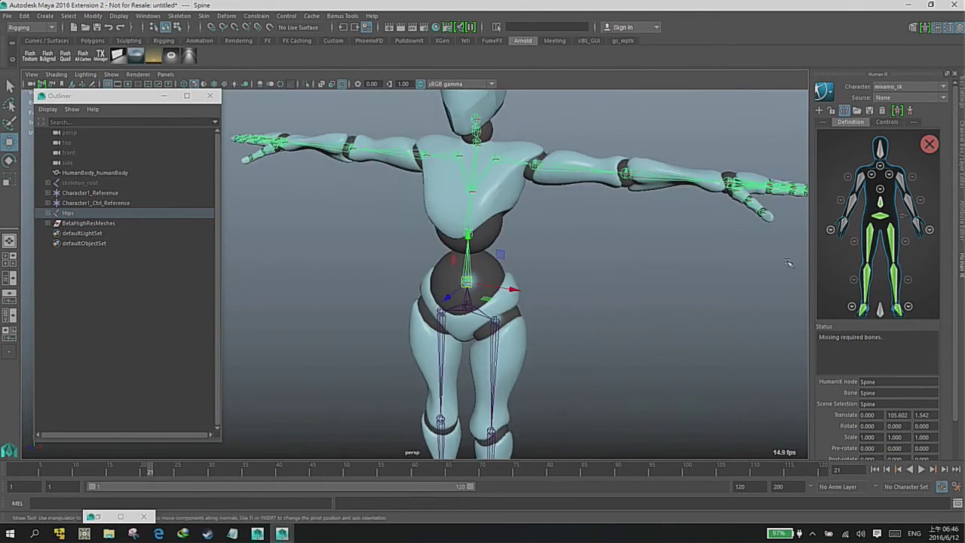
left_click(879, 193)
left_click(474, 216)
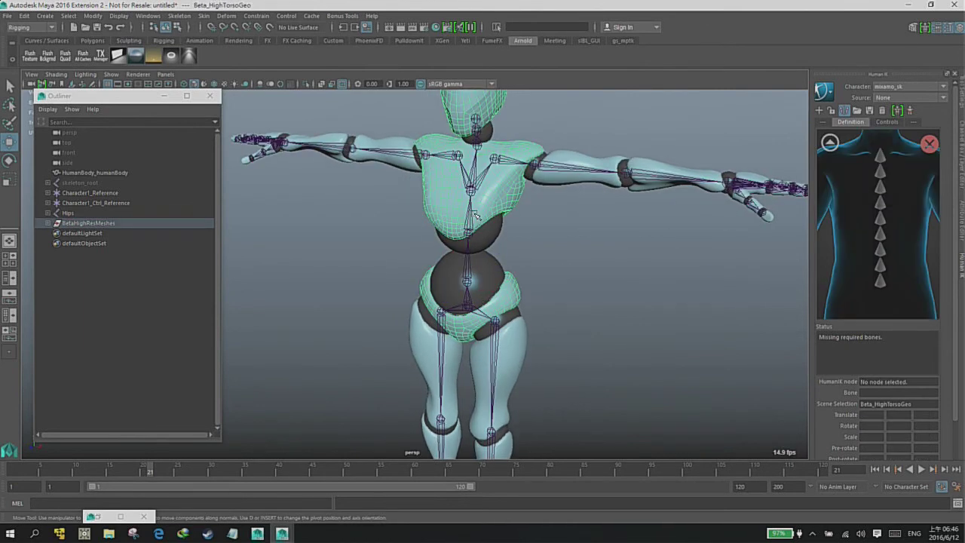
right_click(875, 282)
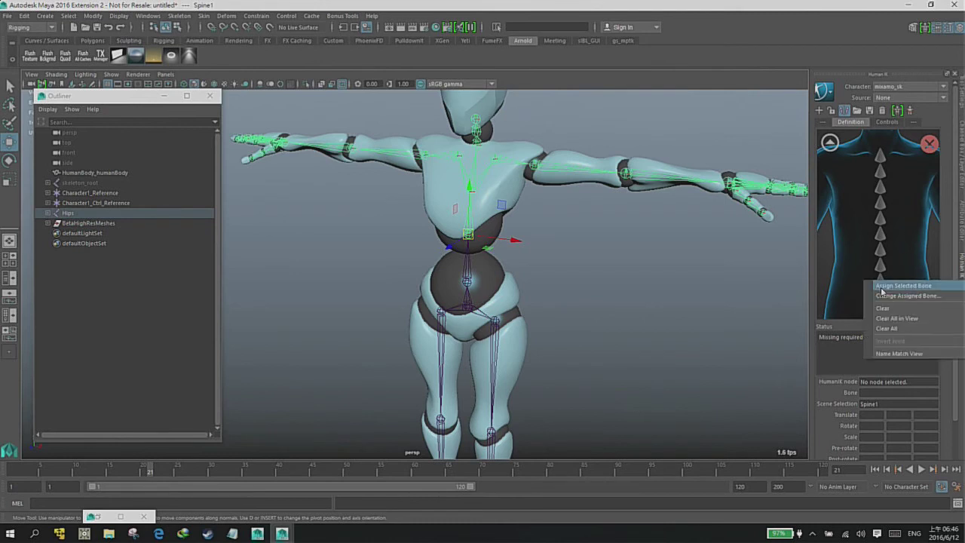
left_click(902, 286)
left_click(505, 196)
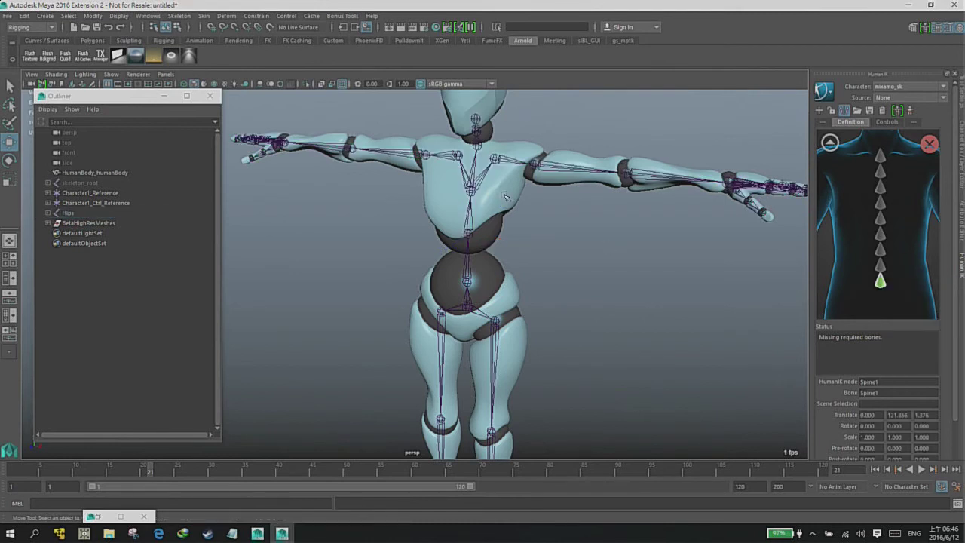
left_click(477, 161)
right_click(880, 269)
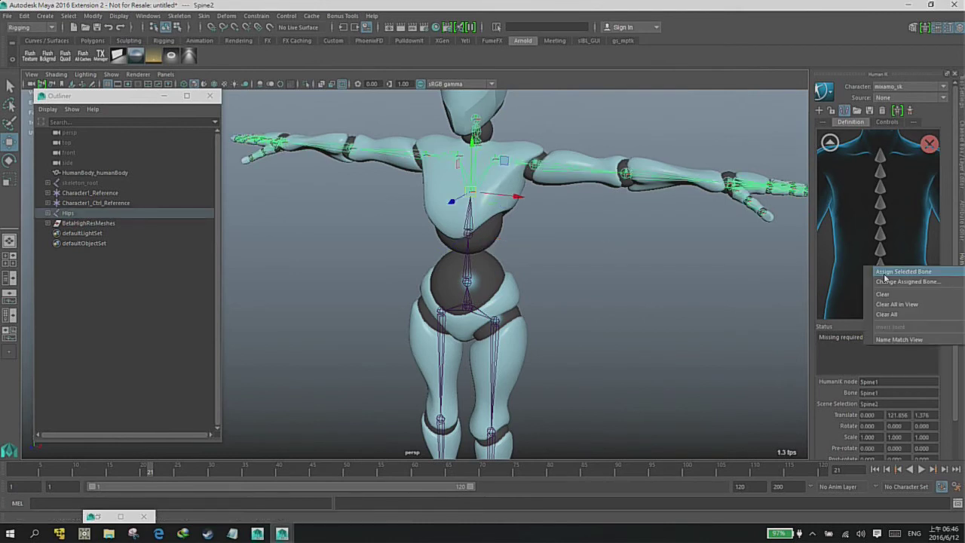
left_click(904, 273)
left_click(674, 269)
Map the LeftArm, LeftForeArm and LeftHand joints to their HumanIK slots.
left_click(828, 145)
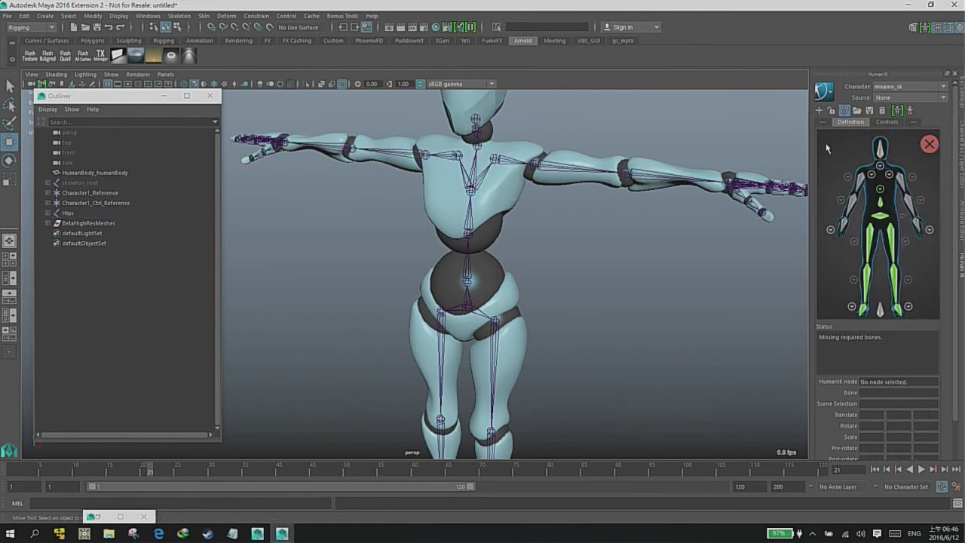
left_click(674, 182)
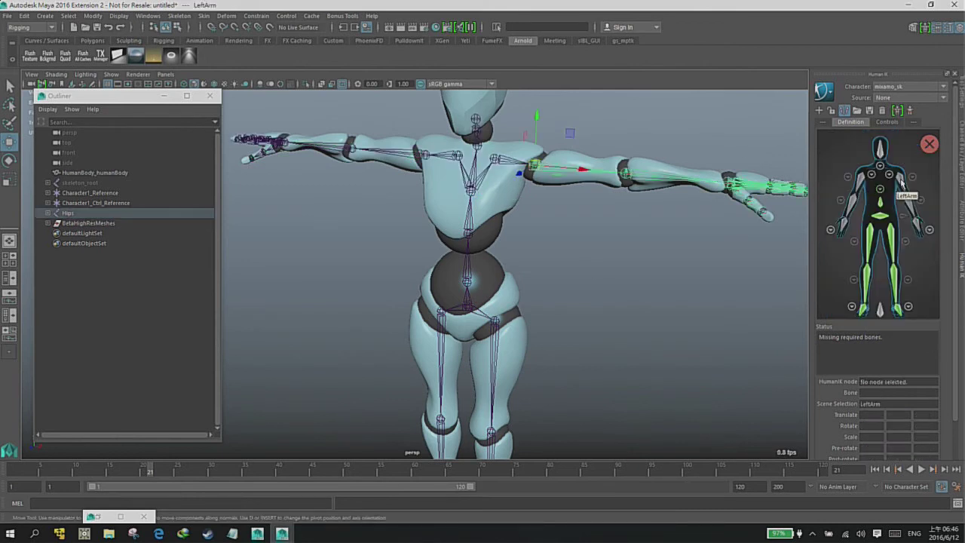
right_click(900, 181)
left_click(916, 187)
left_click(624, 172)
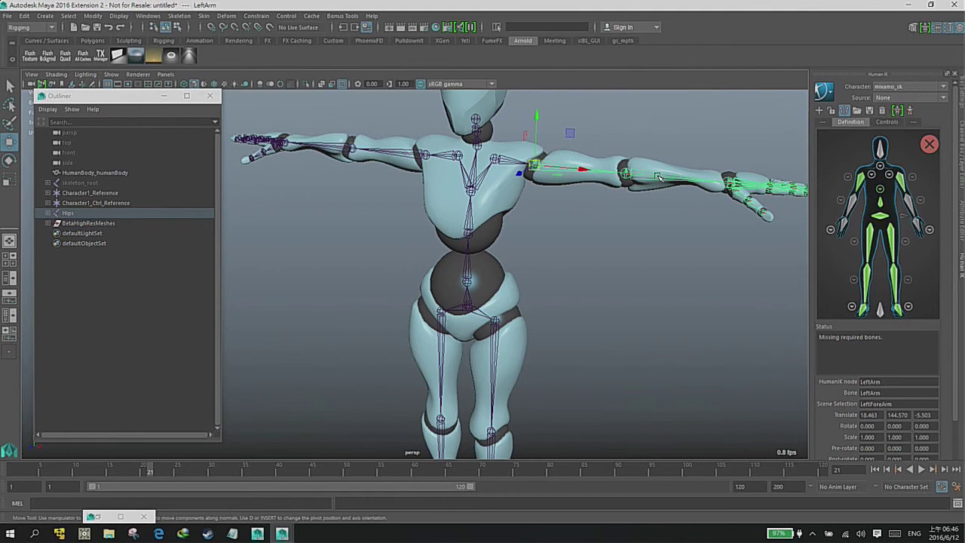
right_click(910, 204)
left_click(914, 210)
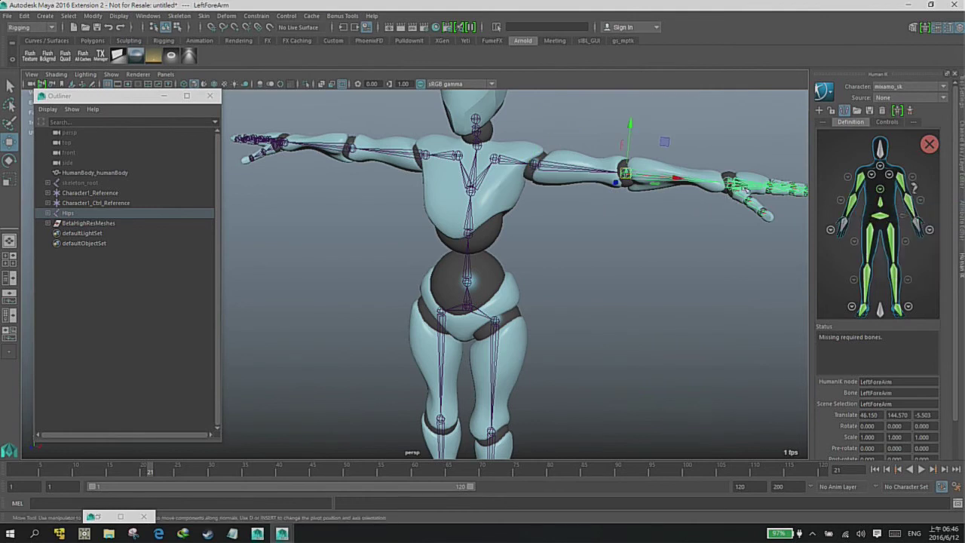
left_click(745, 188)
right_click(926, 230)
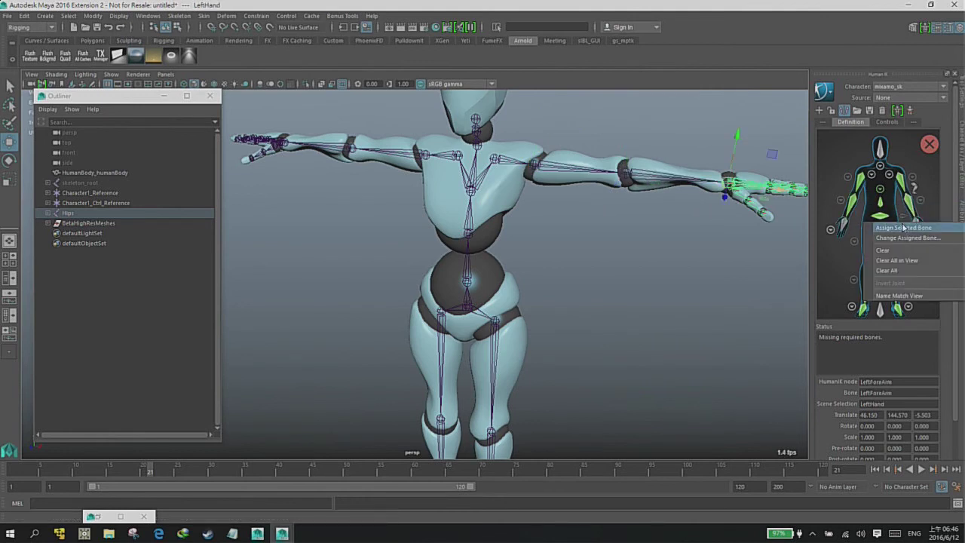
left_click(921, 227)
Assign the Neck joint to the Neck slot from the neck close-up.
left_click(880, 170)
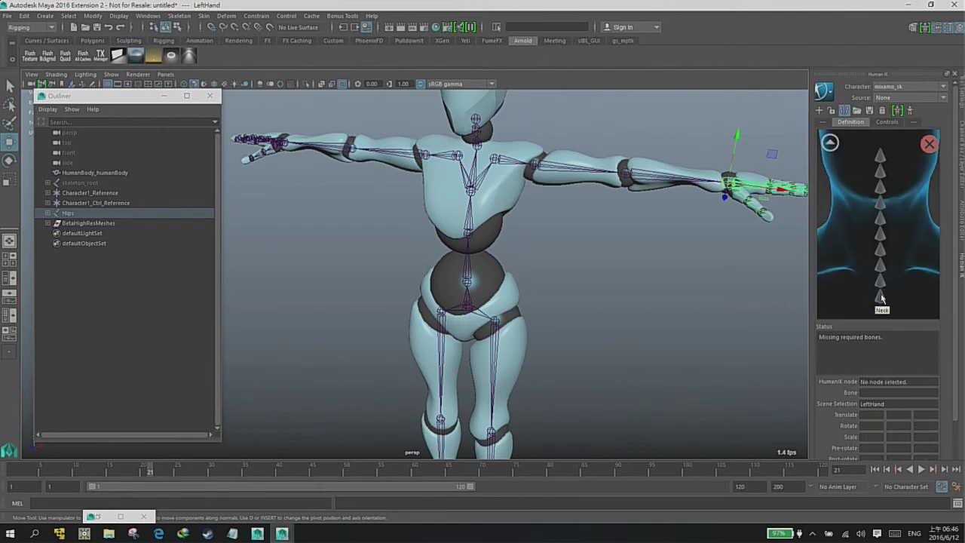
left_click(882, 264)
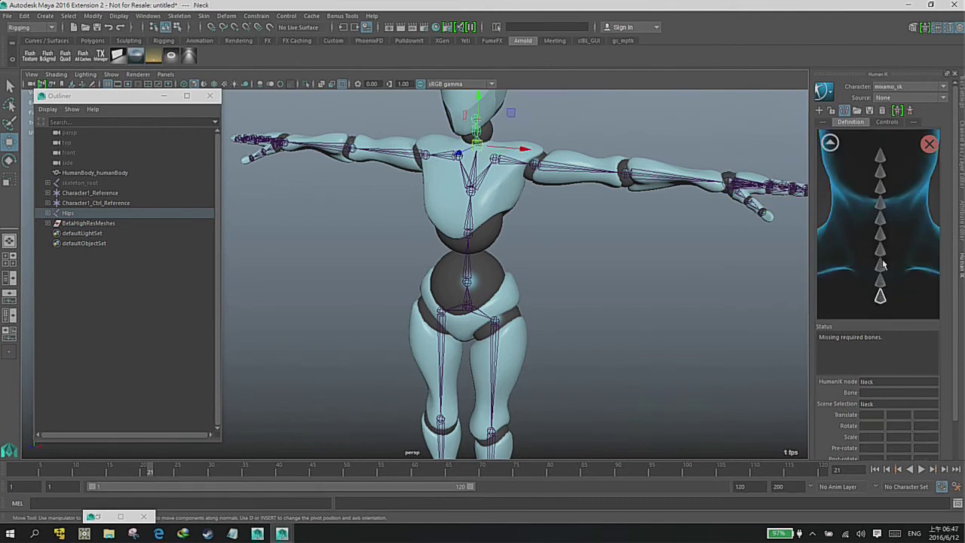
right_click(879, 297)
left_click(895, 303)
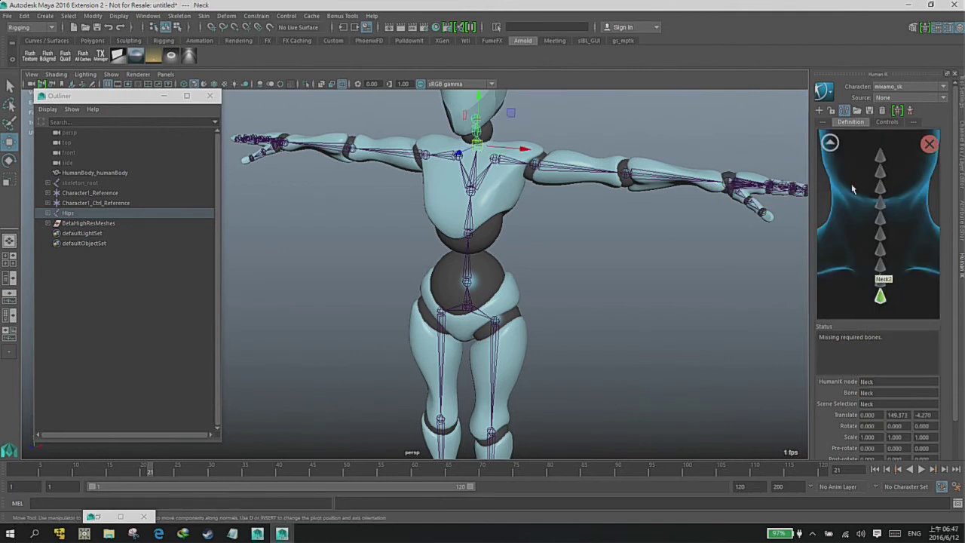
left_click(830, 144)
Select the Neck1 joint below the head and bring up its HumanIK assignment options.
right_click_drag(593, 229, 592, 329, "alt")
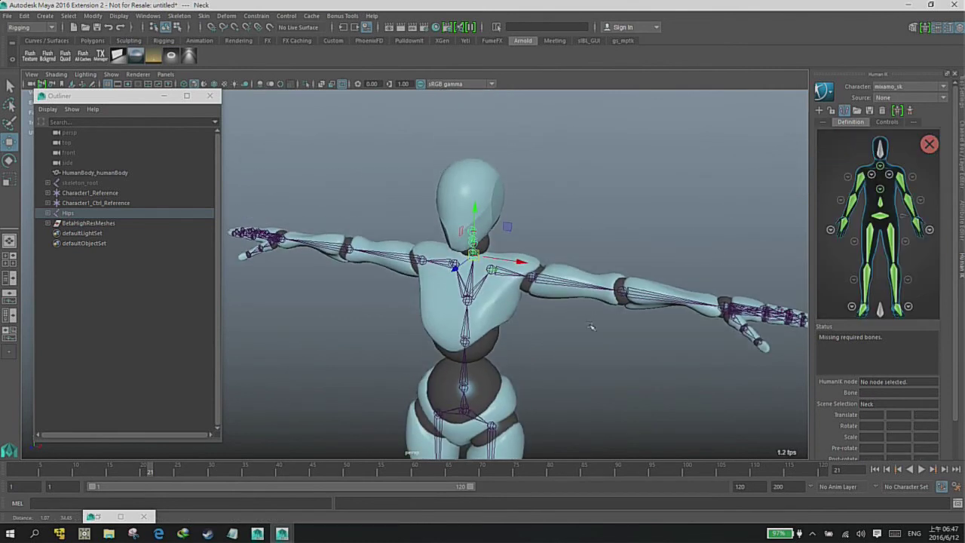
left_click_drag(592, 330, 620, 209, "alt")
left_click(505, 240)
left_click(483, 228)
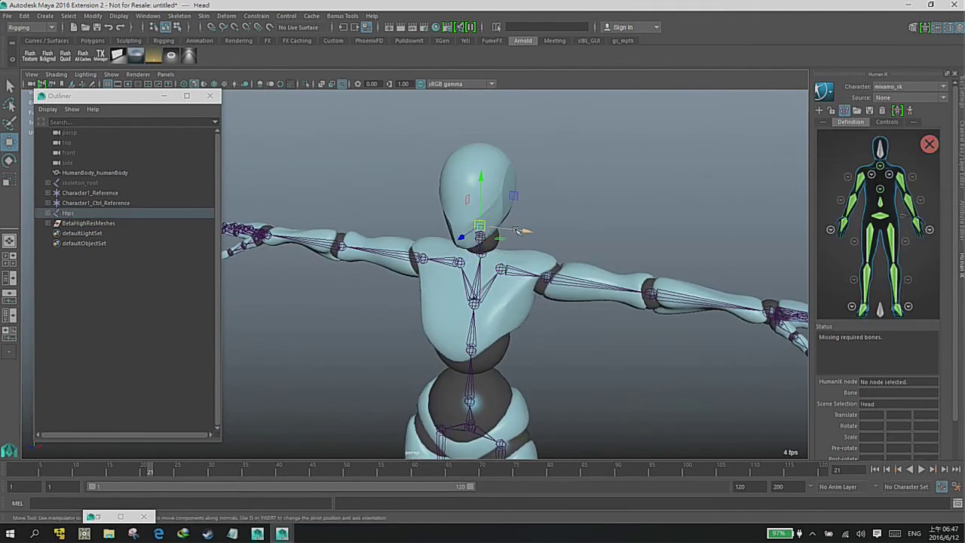
left_click(619, 226)
left_click(483, 235)
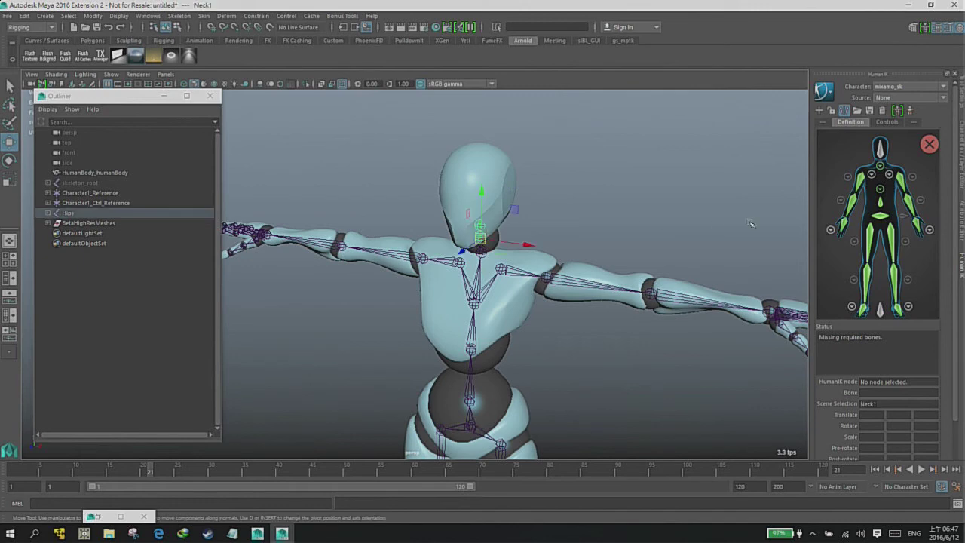
right_click(878, 154)
Assign Neck1 as the mixamo_sk neck bone and clear the selection.
left_click(902, 156)
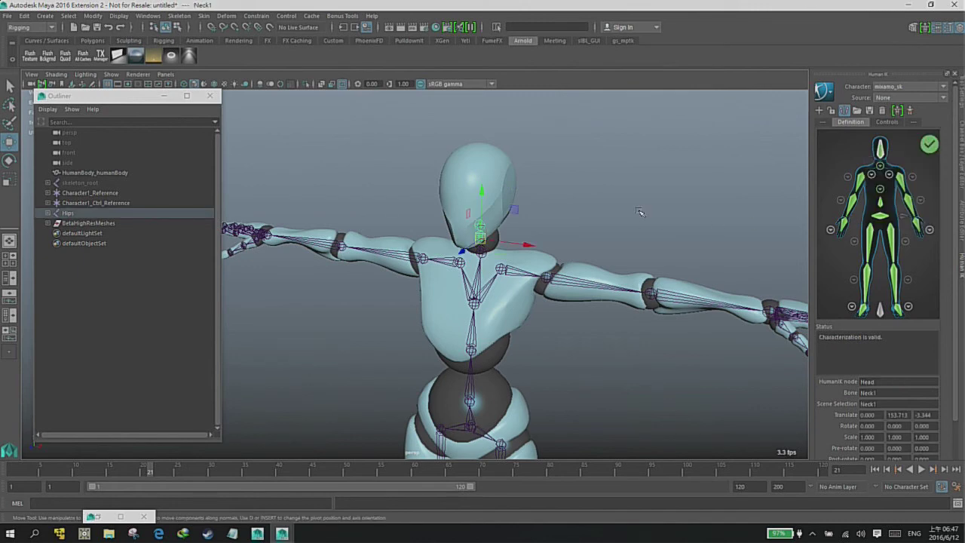
left_click(640, 213)
scroll(648, 263, "down", 3)
scroll(655, 301, "down", 2)
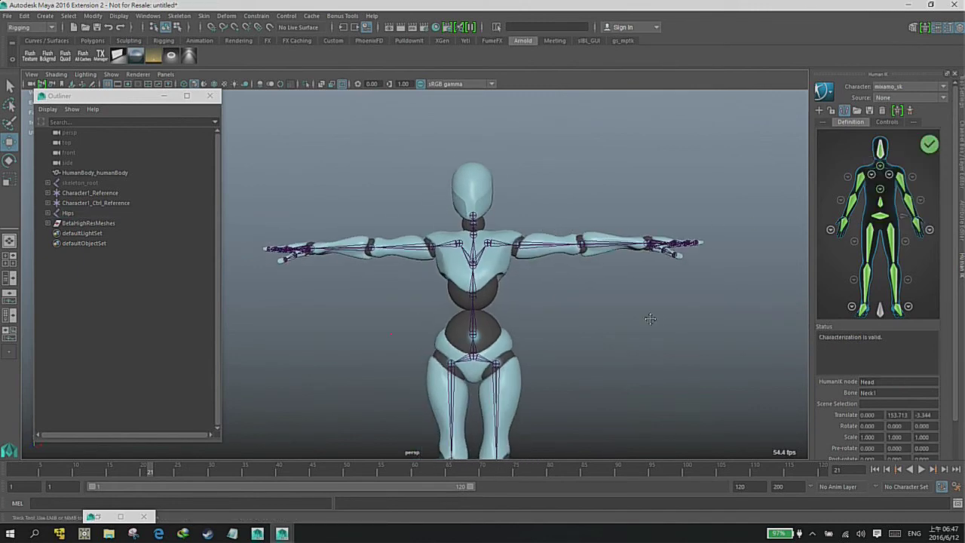
mouse_move(650, 319)
left_mouse_down("alt")
mouse_move(622, 263)
mouse_move(756, 281)
mouse_move(578, 282)
mouse_move(606, 296)
mouse_move(597, 301)
left_mouse_up("alt")
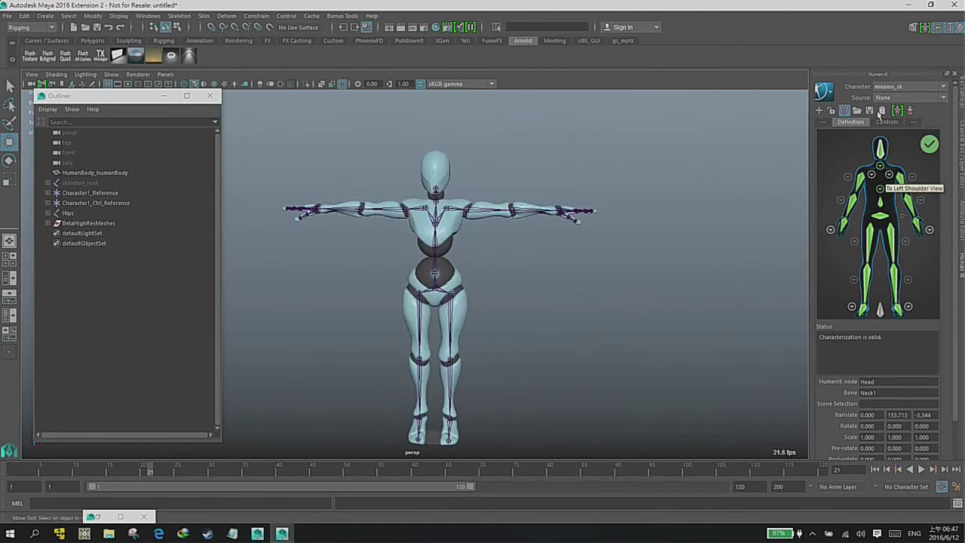
Switch the active HumanIK character to Character1 and make layer1 visible again.
left_click(899, 88)
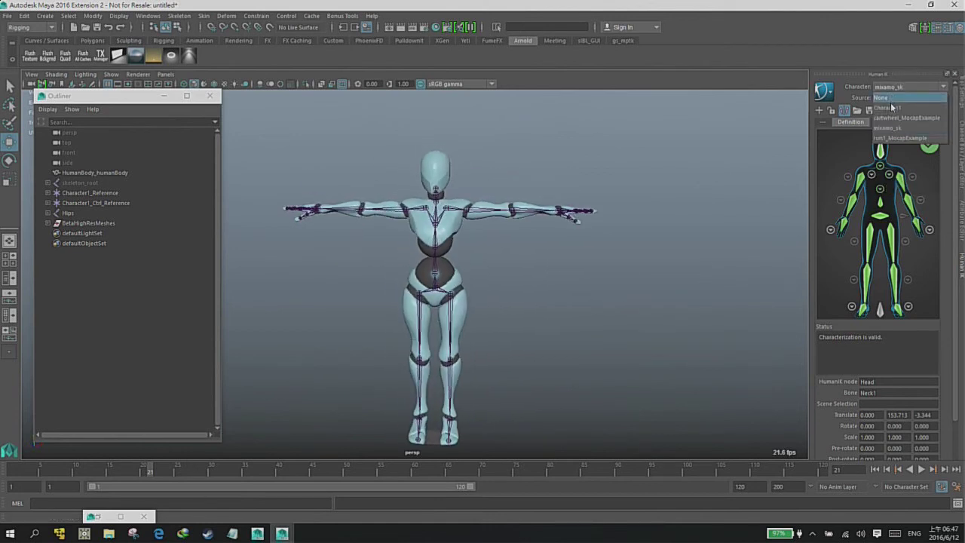
left_click(892, 109)
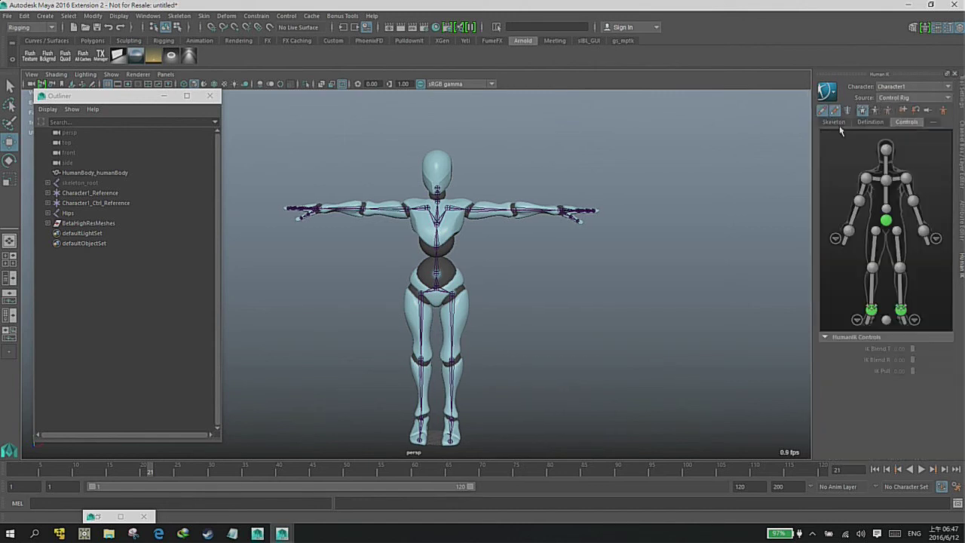
mouse_move(525, 357)
left_mouse_down("alt")
mouse_move(492, 359)
mouse_move(480, 337)
left_mouse_up("alt")
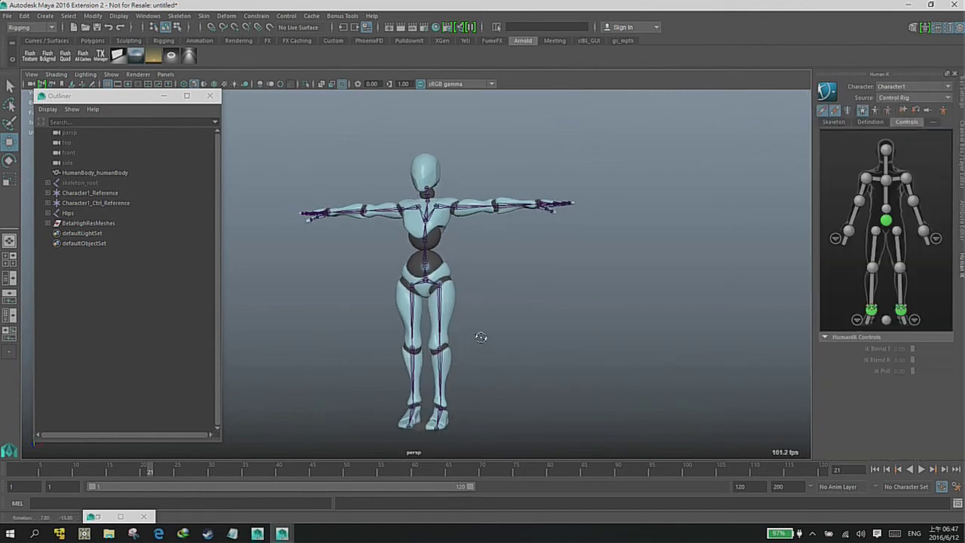
left_click(961, 179)
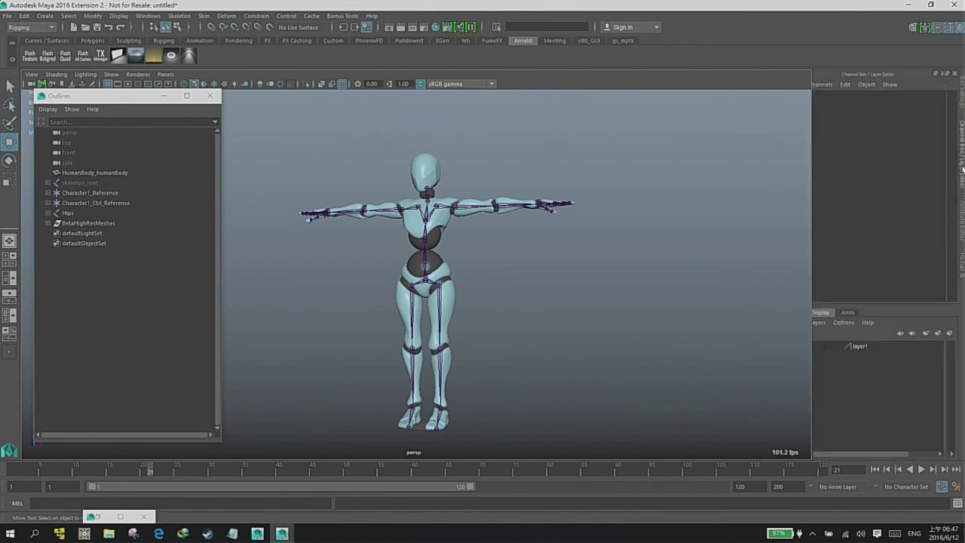
left_click(814, 346)
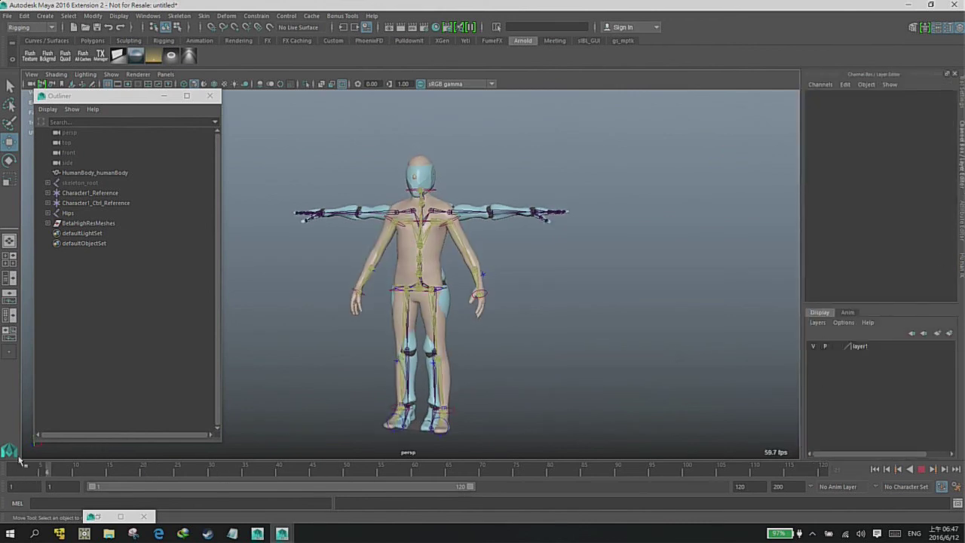
mouse_move(109, 533)
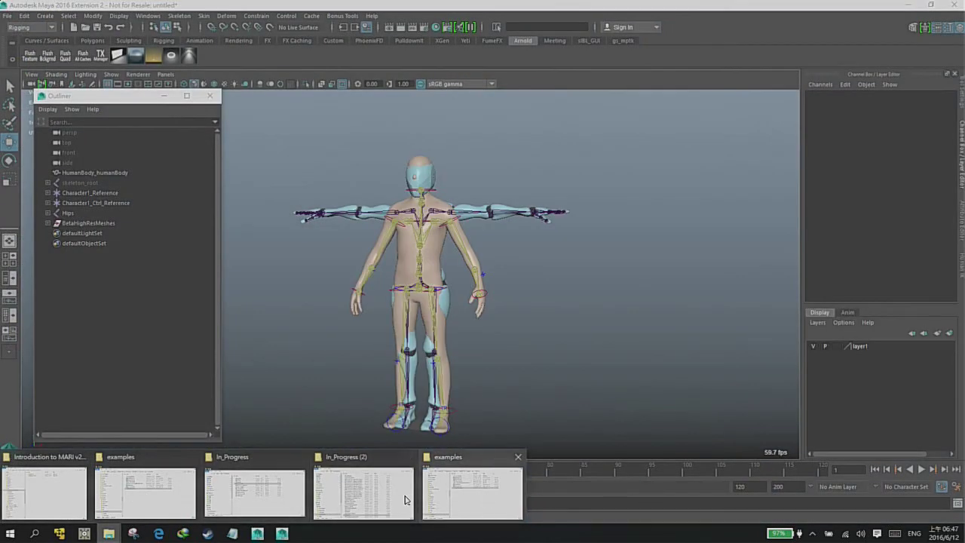
Drag Standing_2H_Magic_Attack_04.fbx from the In_Progress (2) folder into the Maya viewport.
left_click(406, 499)
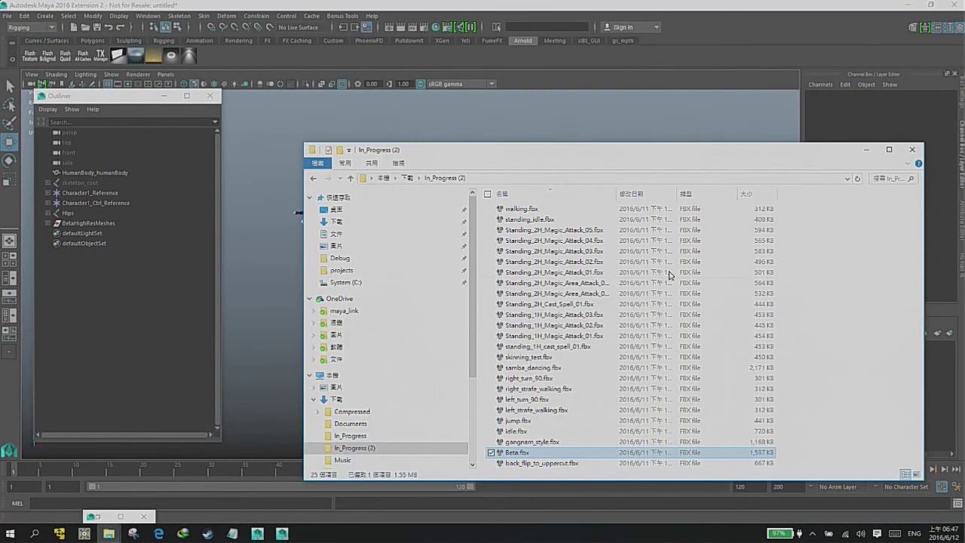
left_click(542, 241)
left_click_drag(580, 149, 773, 139)
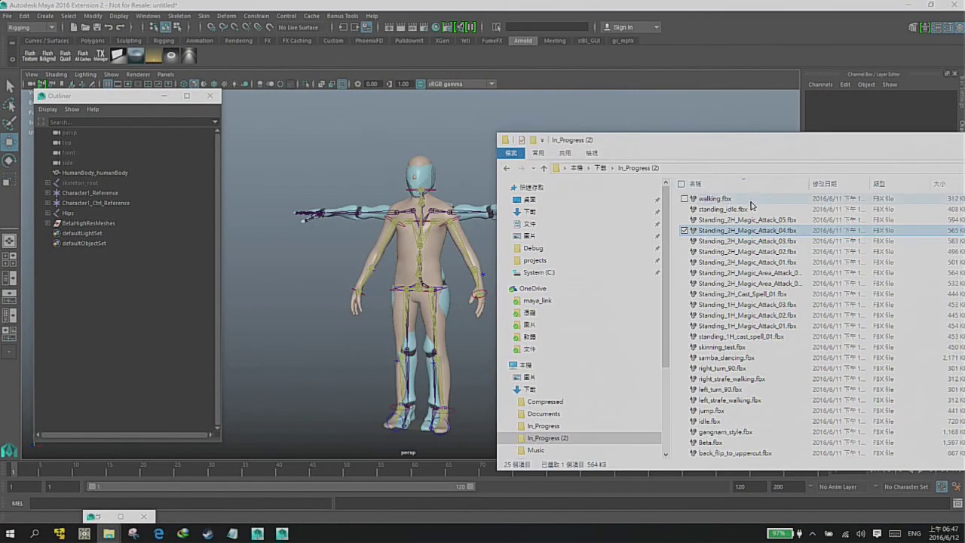
left_click_drag(367, 264, 325, 269)
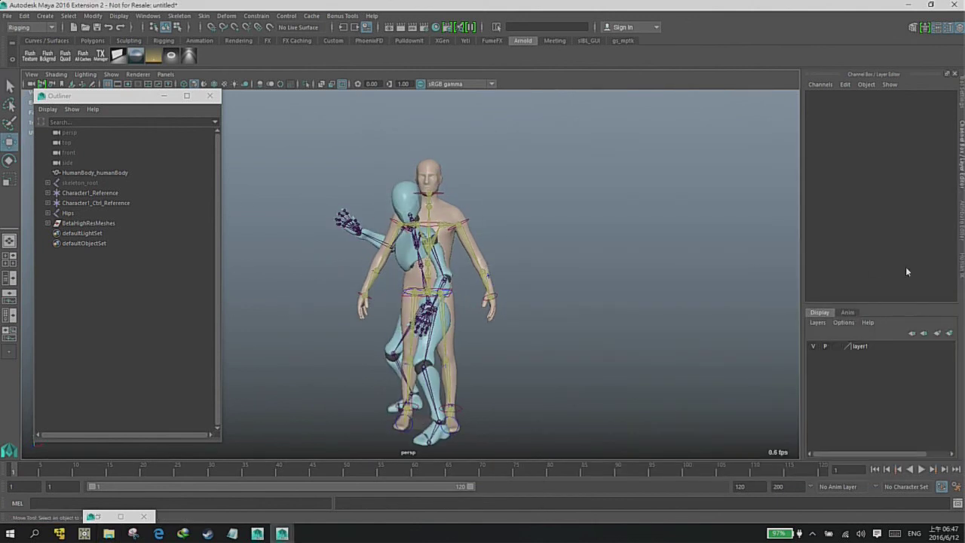
Scrub to frame 37 and set Character1's HumanIK source to mixamo_sk.
mouse_move(16, 469)
left_mouse_down()
mouse_move(334, 467)
mouse_move(151, 463)
mouse_move(183, 446)
mouse_move(286, 435)
left_mouse_up()
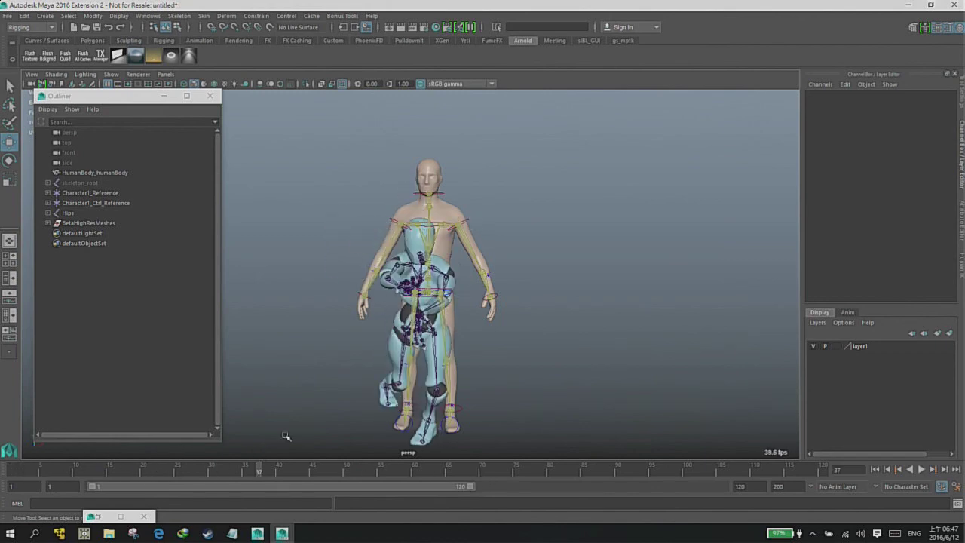
left_click(961, 148)
left_click_drag(525, 282, 523, 276, "alt")
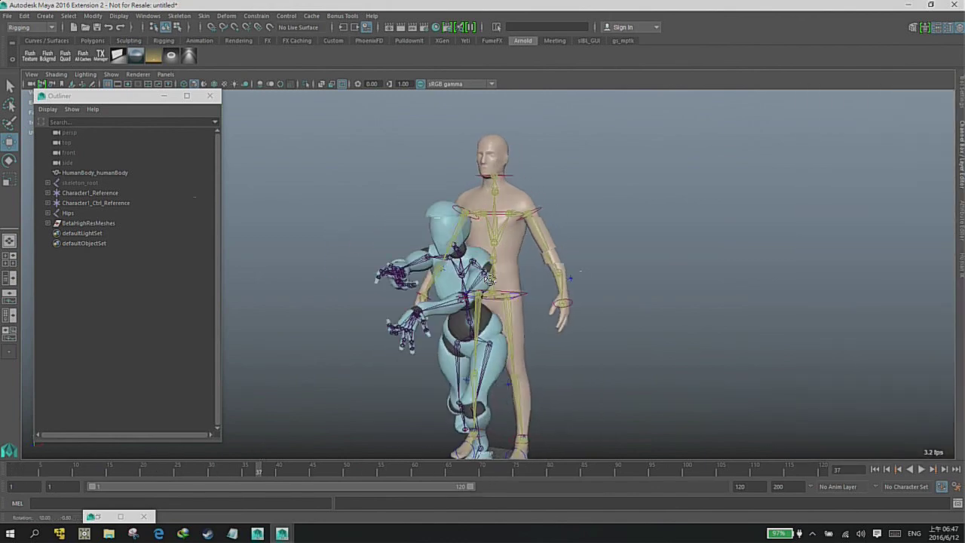
left_click(960, 264)
left_click(905, 88)
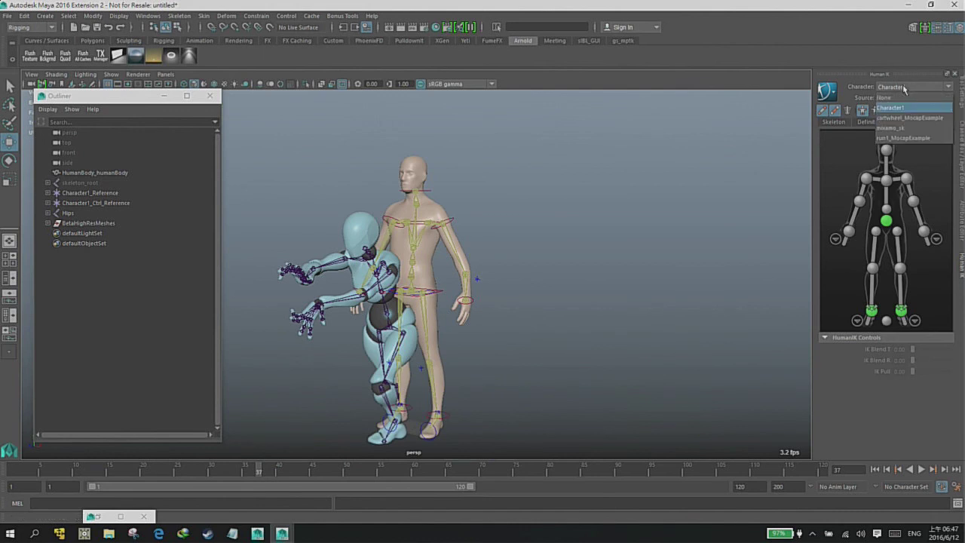
left_click(908, 98)
left_click(908, 98)
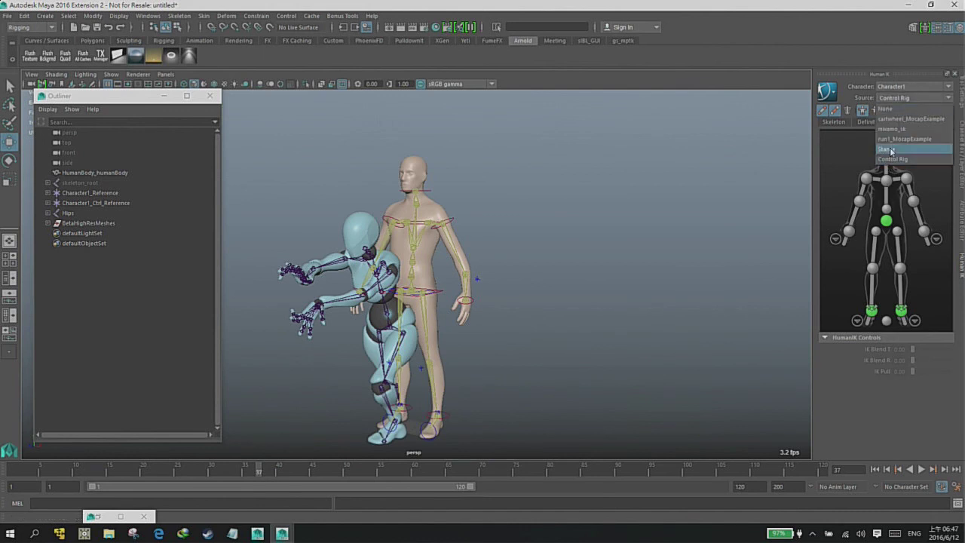
left_click(891, 129)
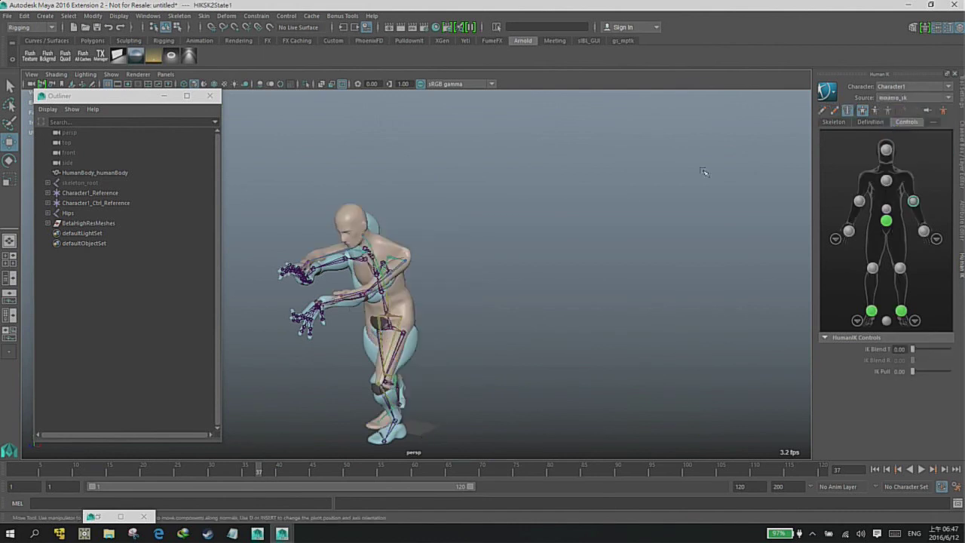
Play the animation, stop at frame 49, and orbit around both characters.
key("alt+v")
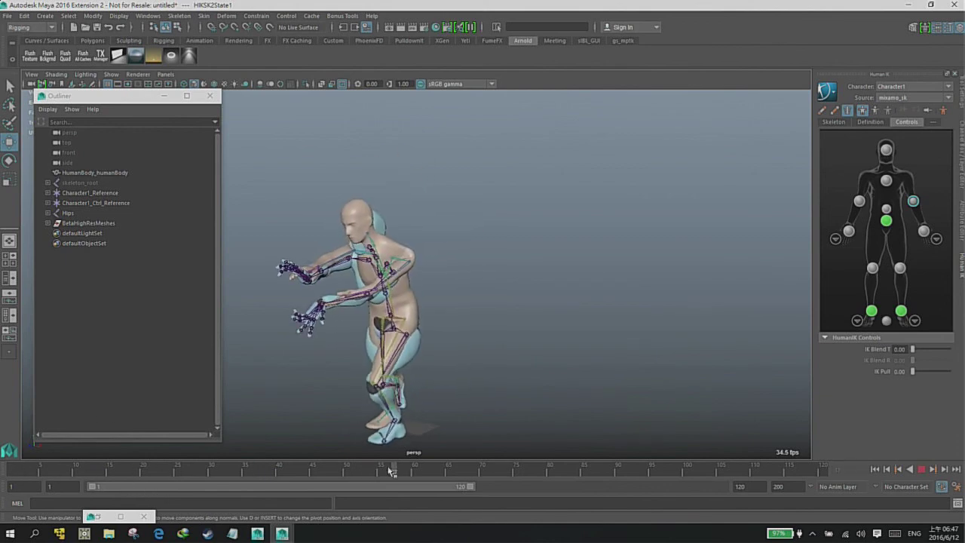
key("alt+v")
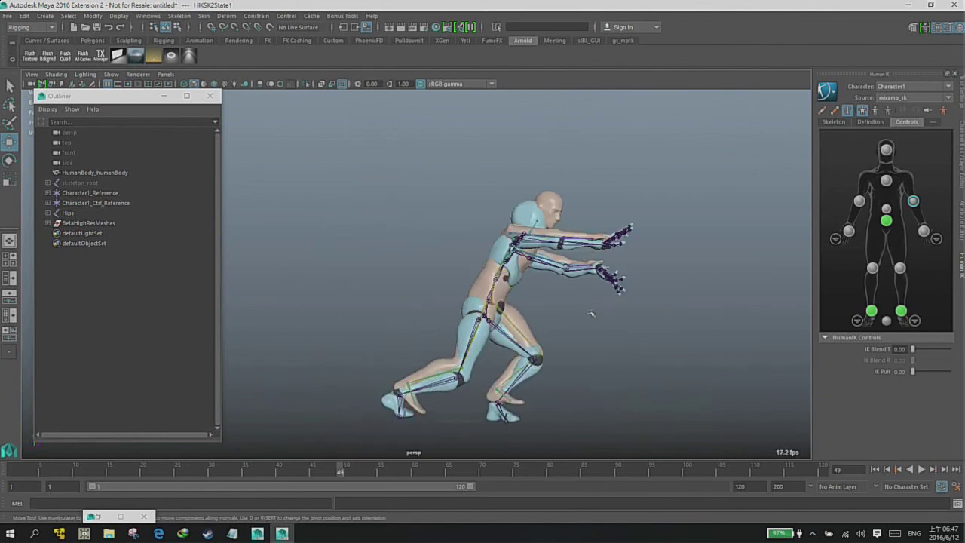
left_click_drag(518, 324, 385, 374, "alt")
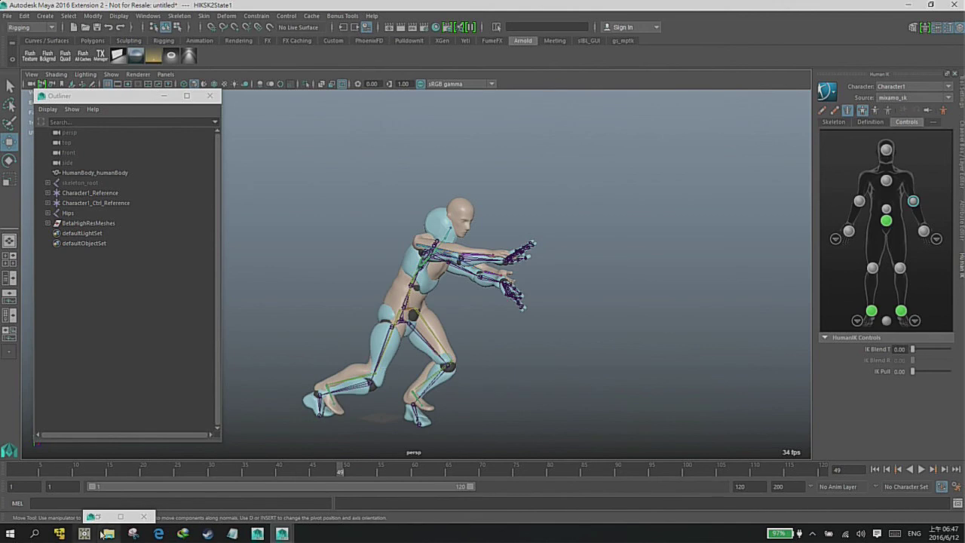
mouse_move(109, 532)
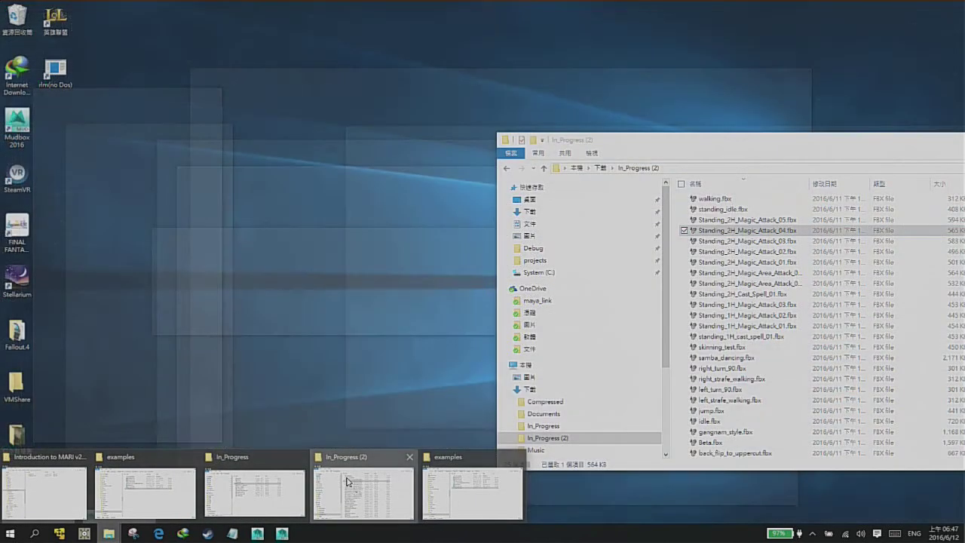
Import samba_dancing.fbx from the In_Progress (2) folder into the Maya scene.
left_click(349, 480)
left_click(719, 368)
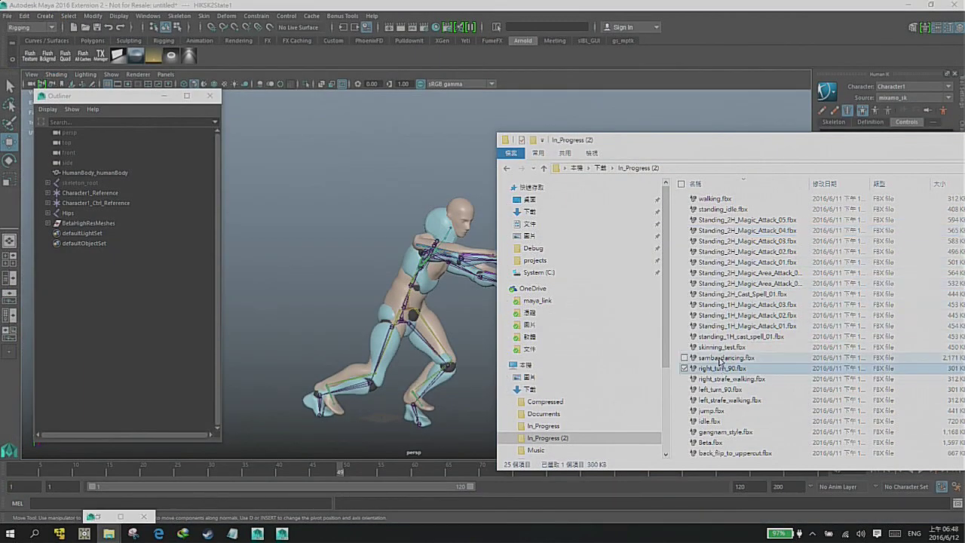
left_click_drag(720, 358, 329, 263)
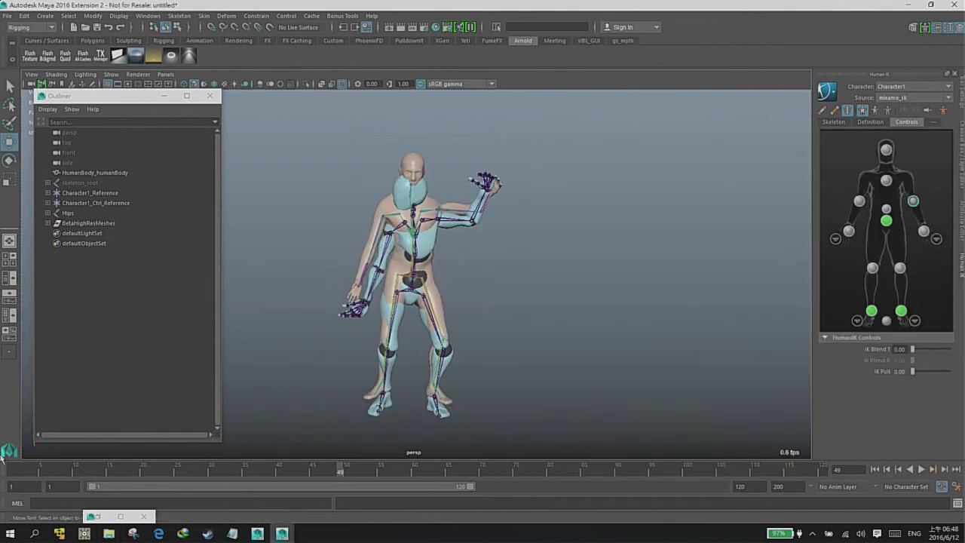
Play the samba animation from frame 1 and stop at frame 63.
left_click(42, 469)
key("alt+v")
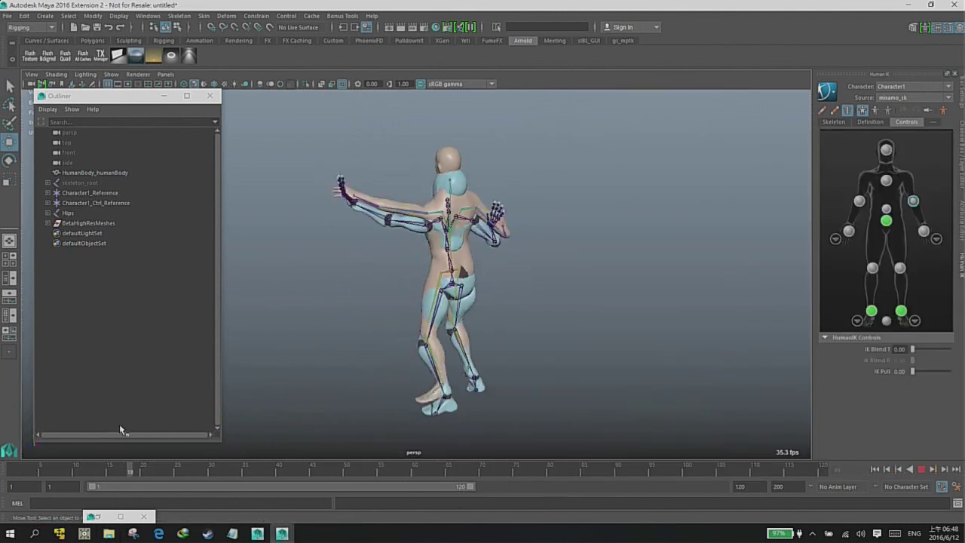
key("alt+v")
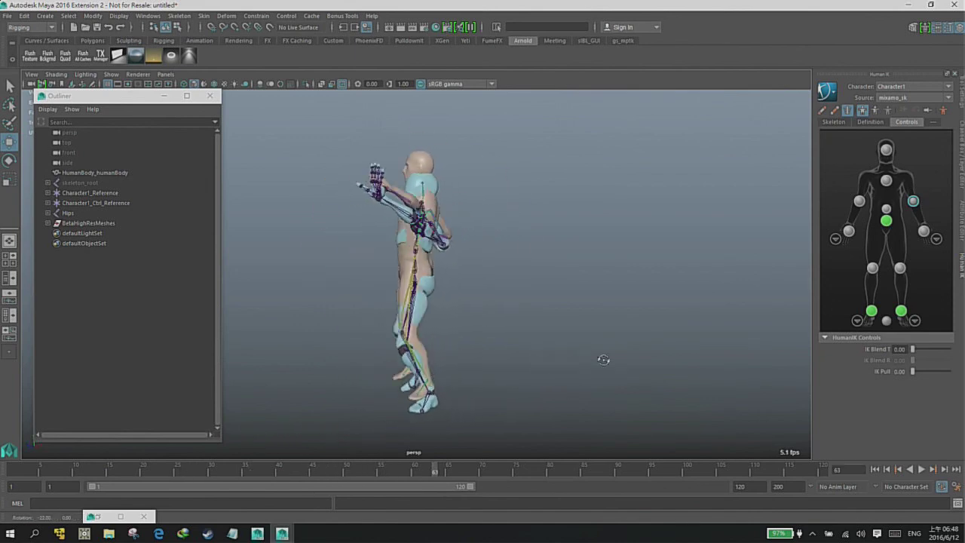